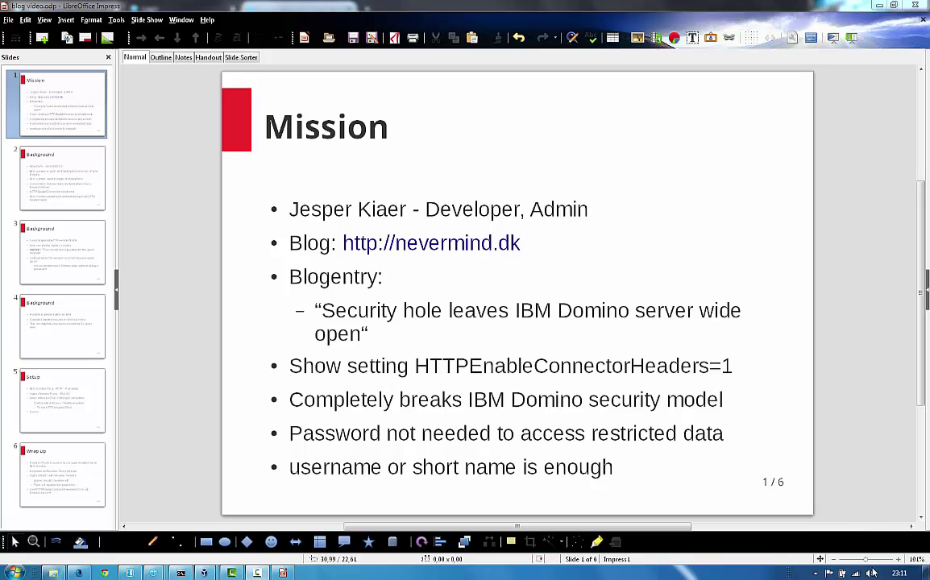
Step: Glance at the referenced blog post in Firefox, then return to the Impress Mission slide
click(83, 572)
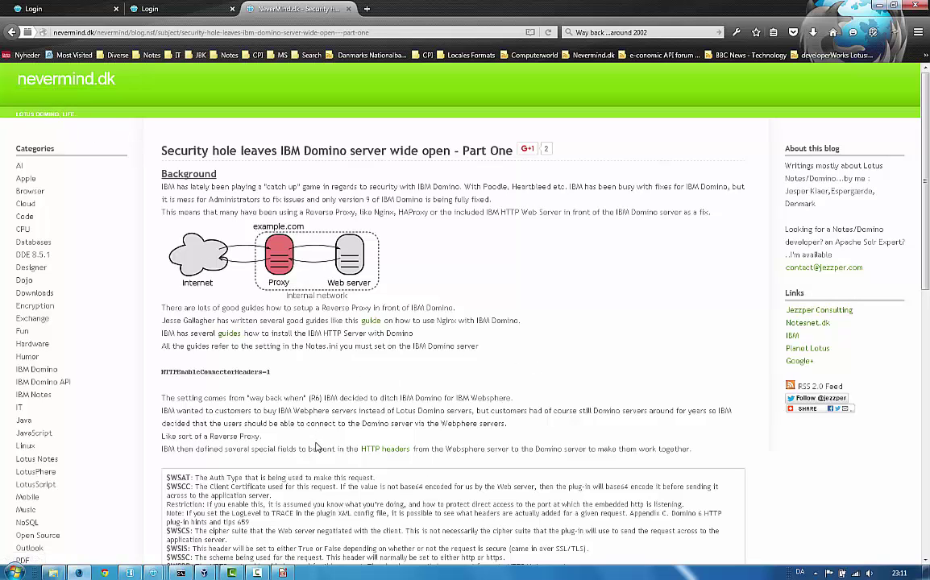
click(283, 572)
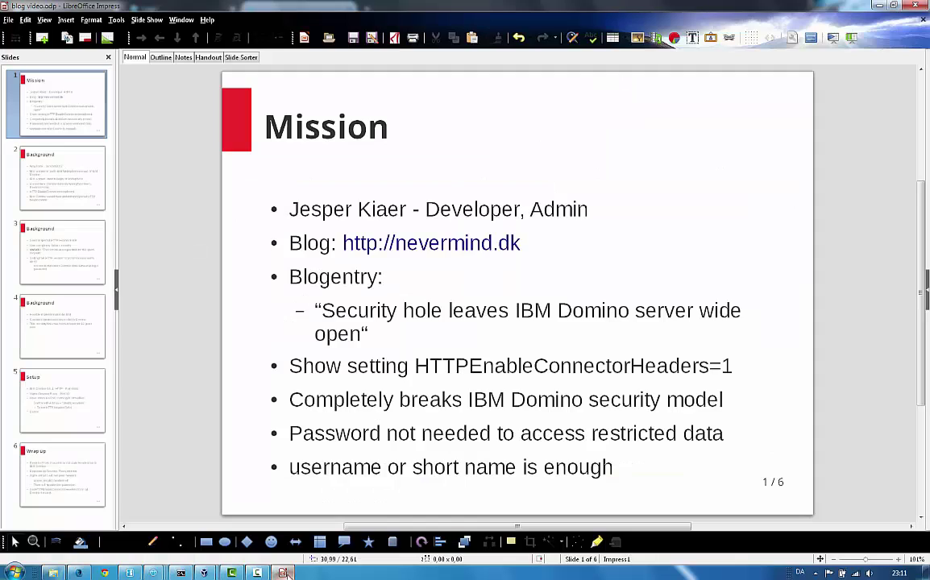
Step: Show slide 2, the Background slide on IBM Websphere fronting IBM Domino around 2002
click(63, 203)
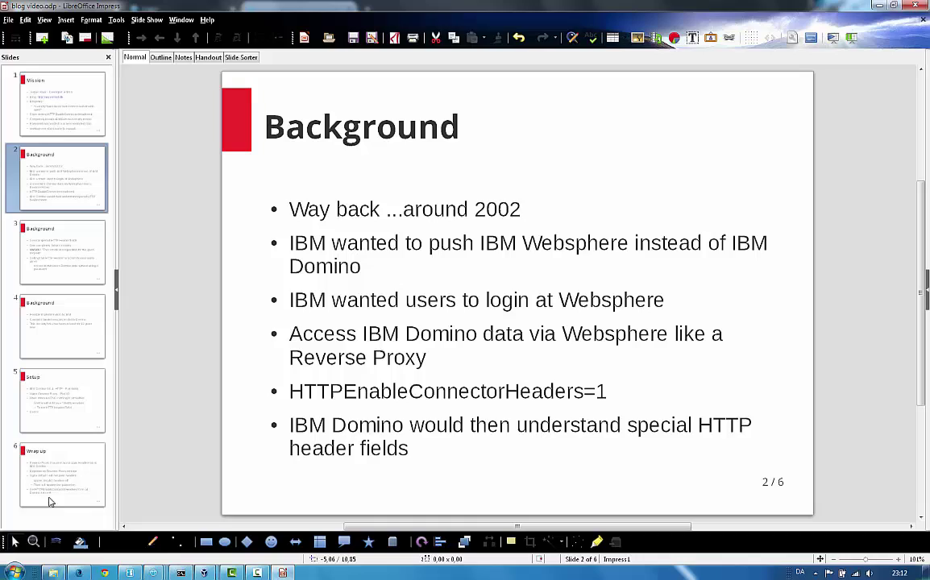
Step: Scroll the blog post to its list of Websphere HTTP header fields, then return to slide 2
click(79, 573)
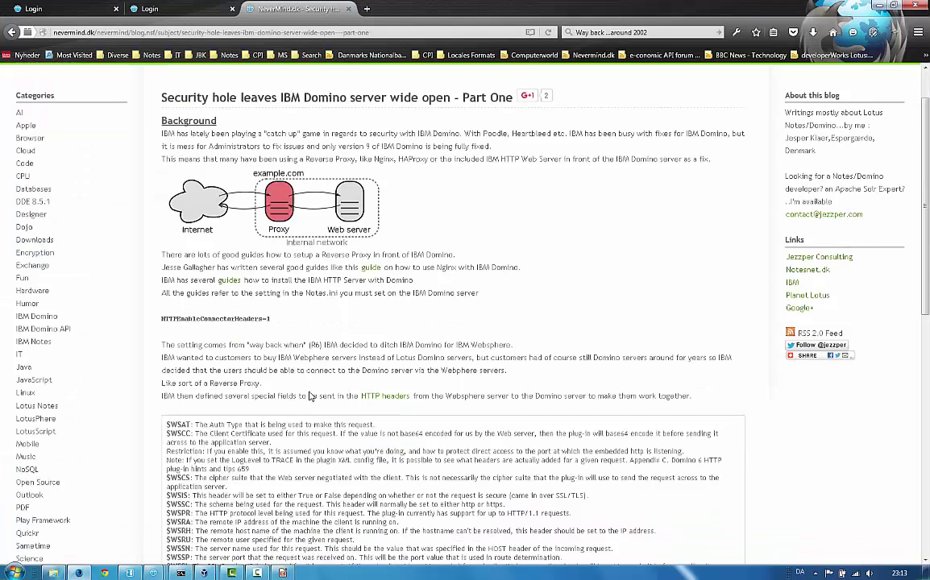
scroll(208, 216, down, 5)
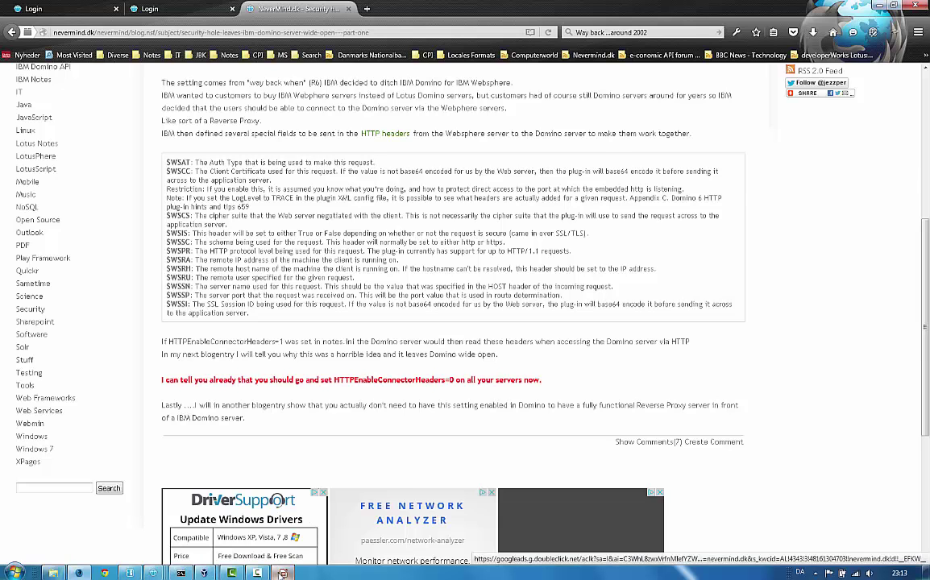
click(282, 573)
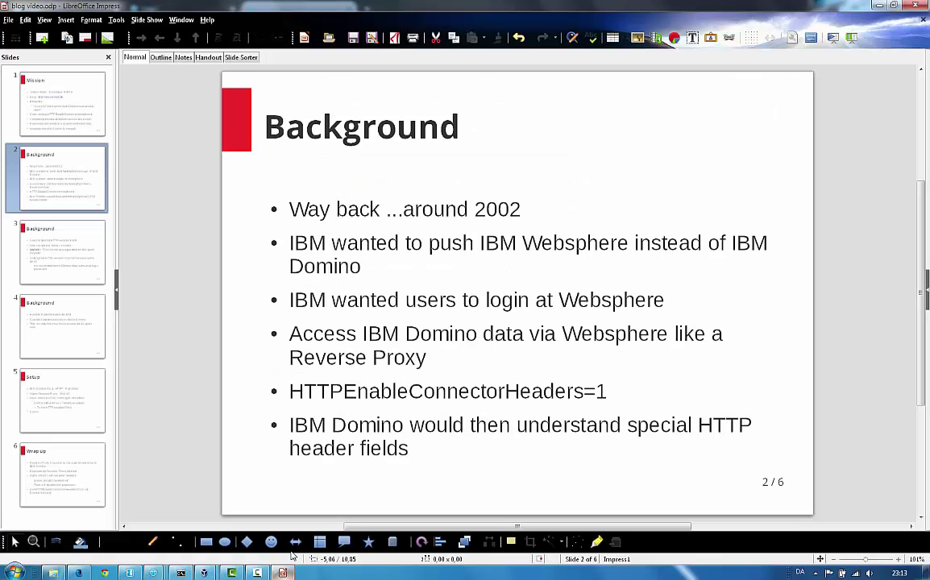
Step: Show slide 3 on the HTTP header fields, then slide 4 on the 13-year-old security hole
click(84, 278)
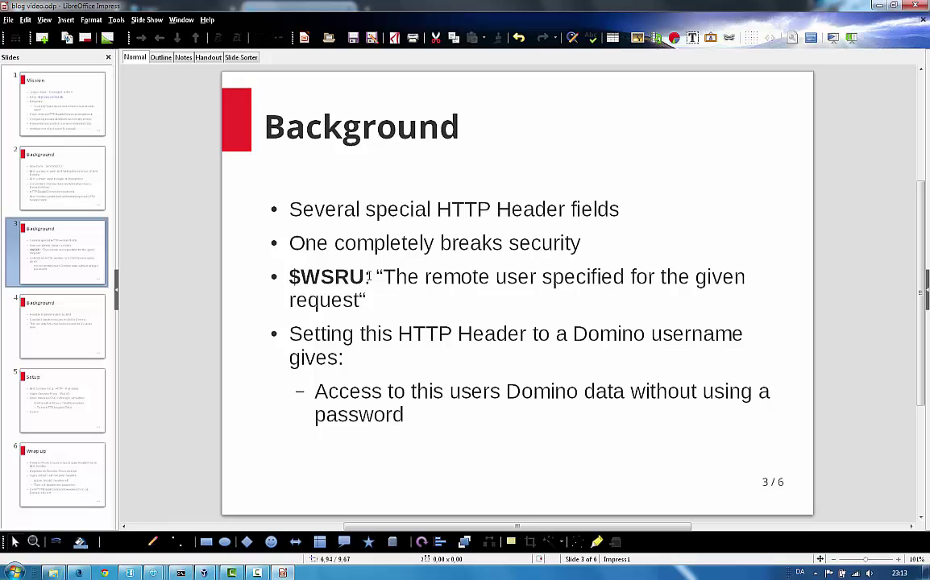
click(60, 328)
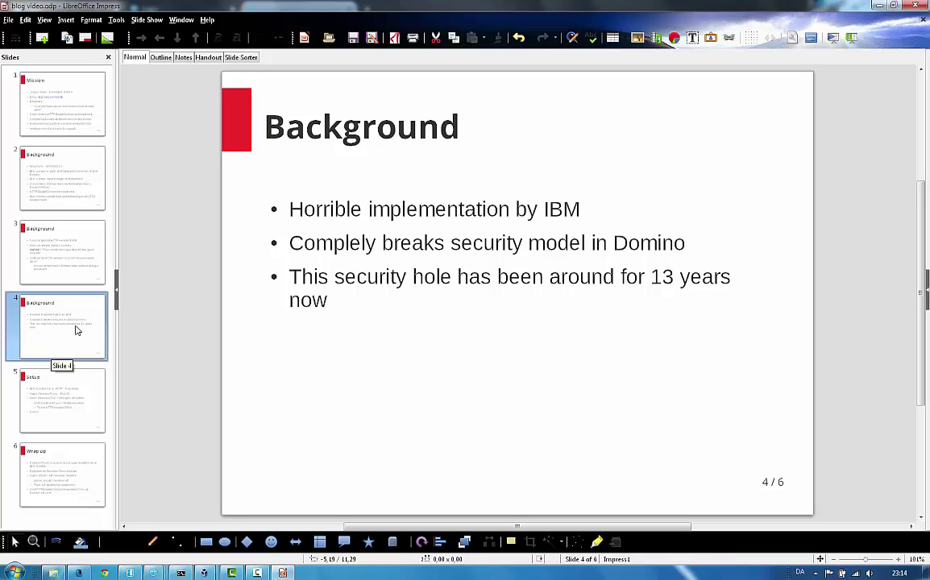
Step: Show slide 5, Setup: Domino 9.0.1 on port 8888 behind Nginx on port 80
click(73, 399)
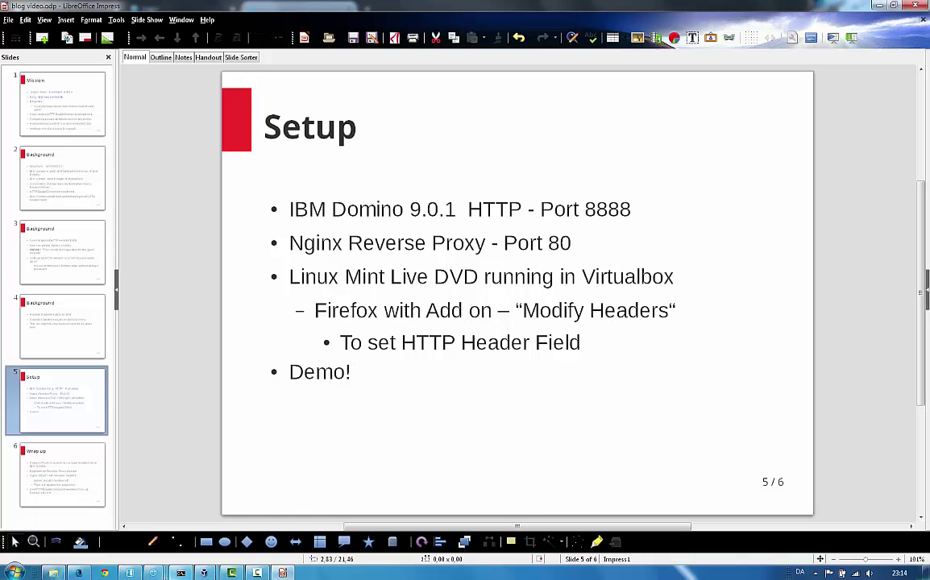
mouse_move(180, 572)
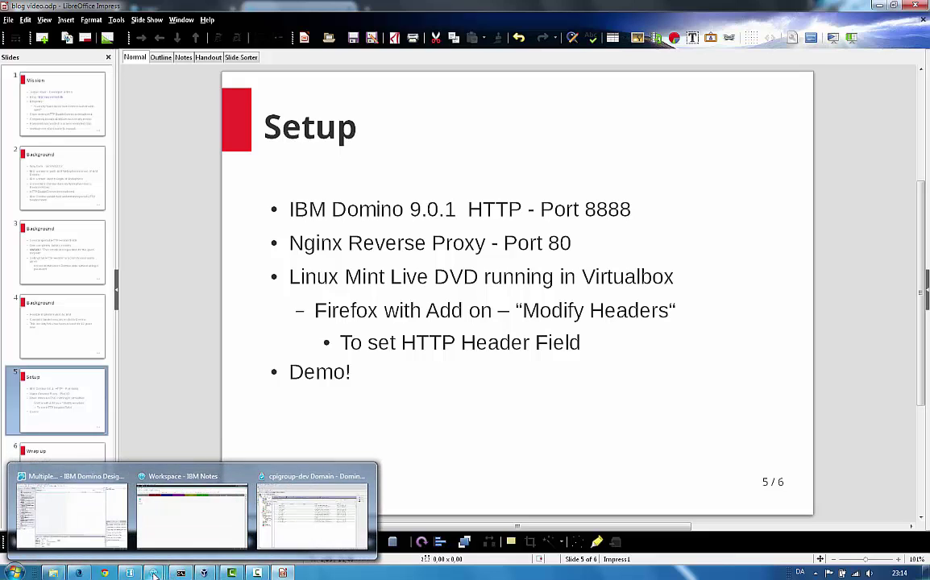
Step: Open the All Servers configuration's NOTES.INI settings, showing HTTPEnableConnectorHeaders=0
click(317, 524)
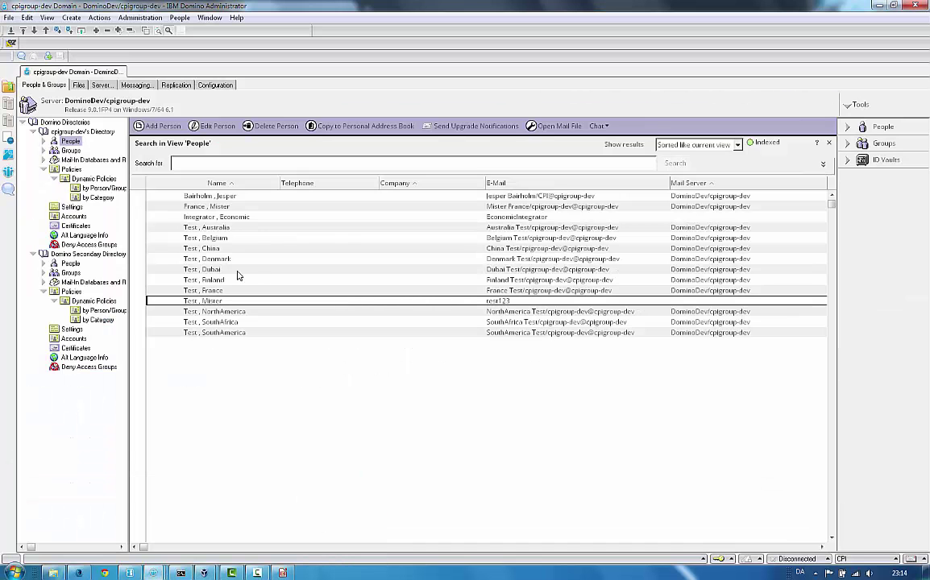
click(214, 85)
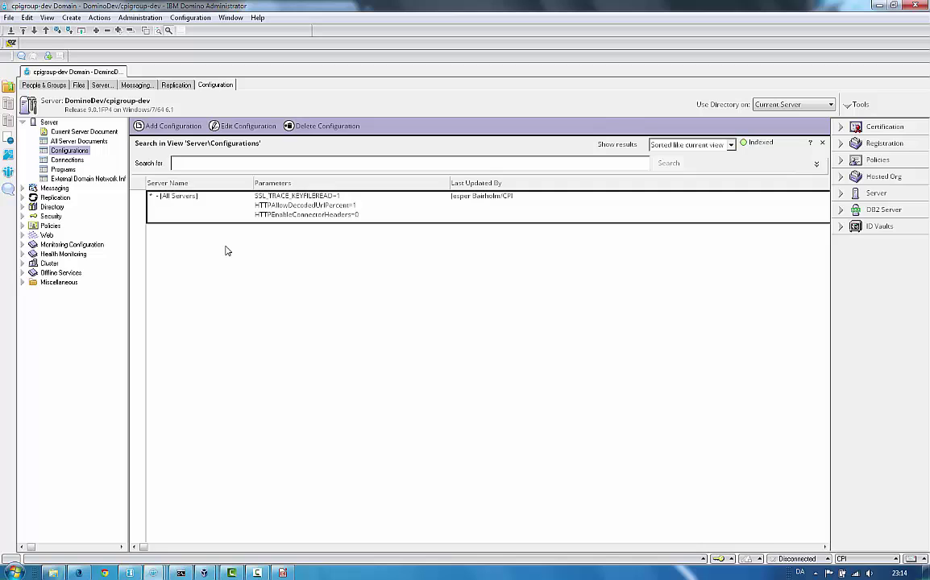
click(63, 131)
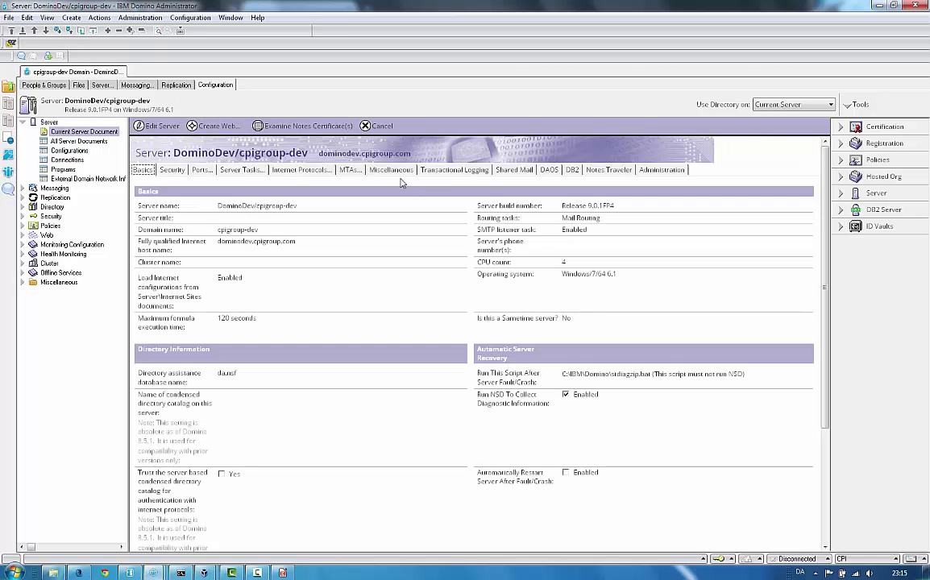
click(73, 151)
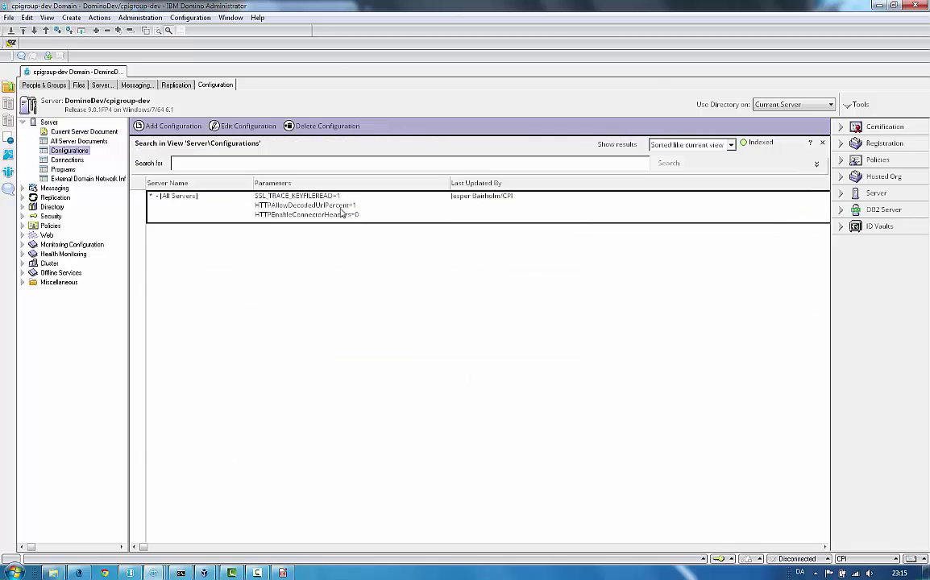
double_click(350, 211)
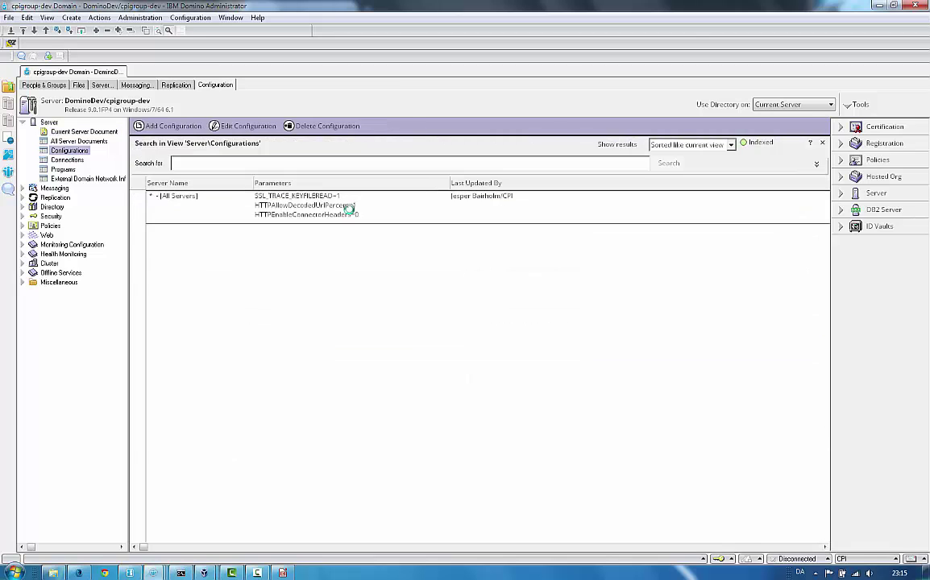
click(258, 136)
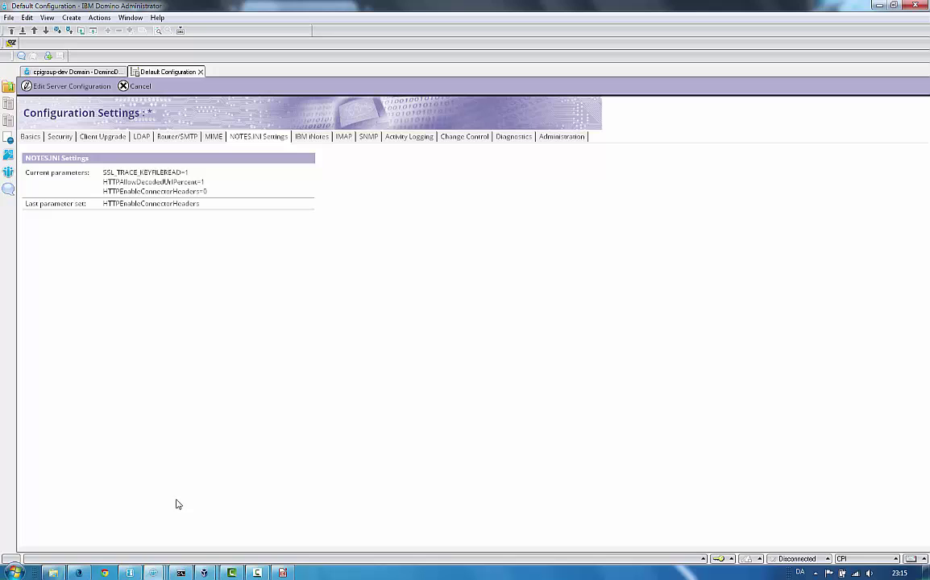
Step: Open the access control list of the Test1 application from the Notes workspace
mouse_move(153, 572)
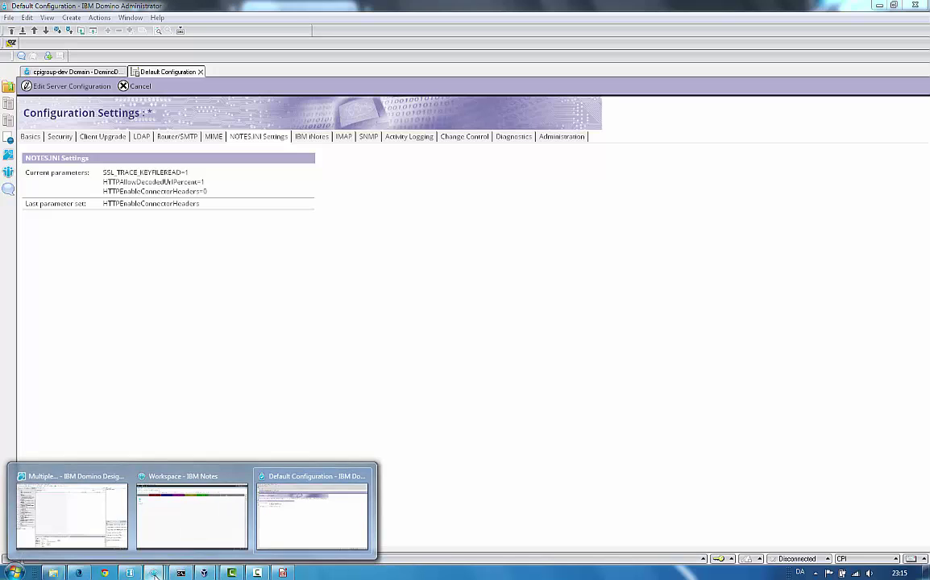
click(169, 521)
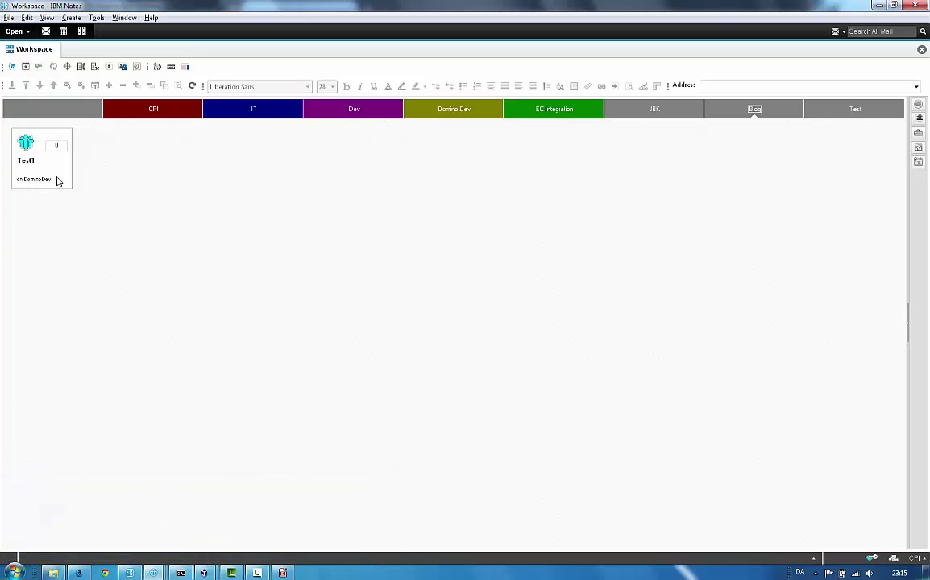
click(58, 181)
right_click(58, 178)
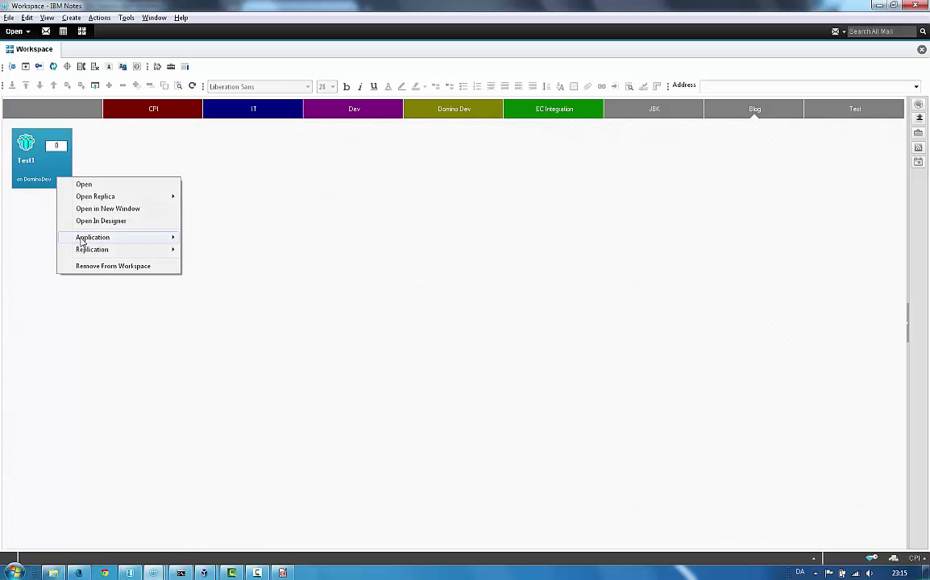
mouse_move(81, 238)
click(232, 250)
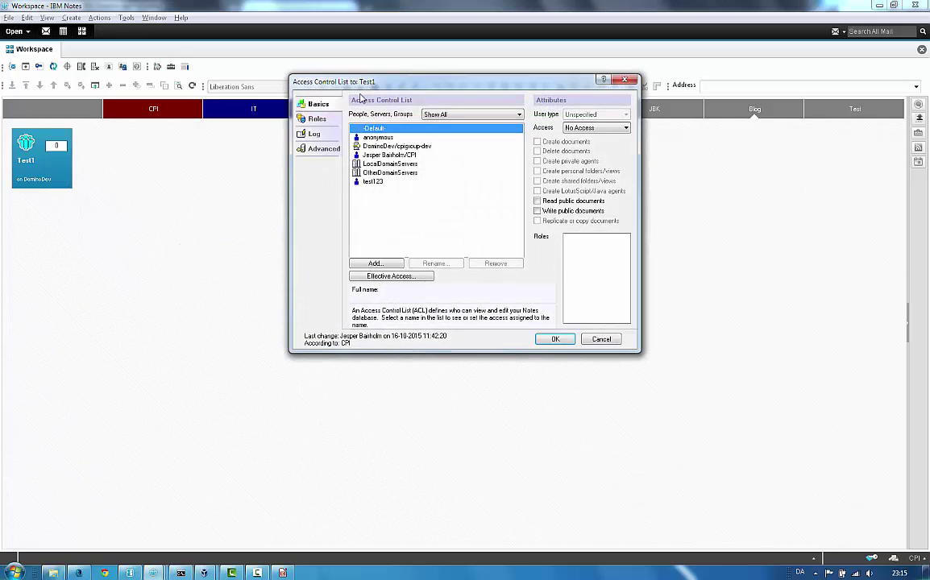
Step: Check the test user has Author and anonymous has No Access, then close the ACL
drag(363, 83, 364, 137)
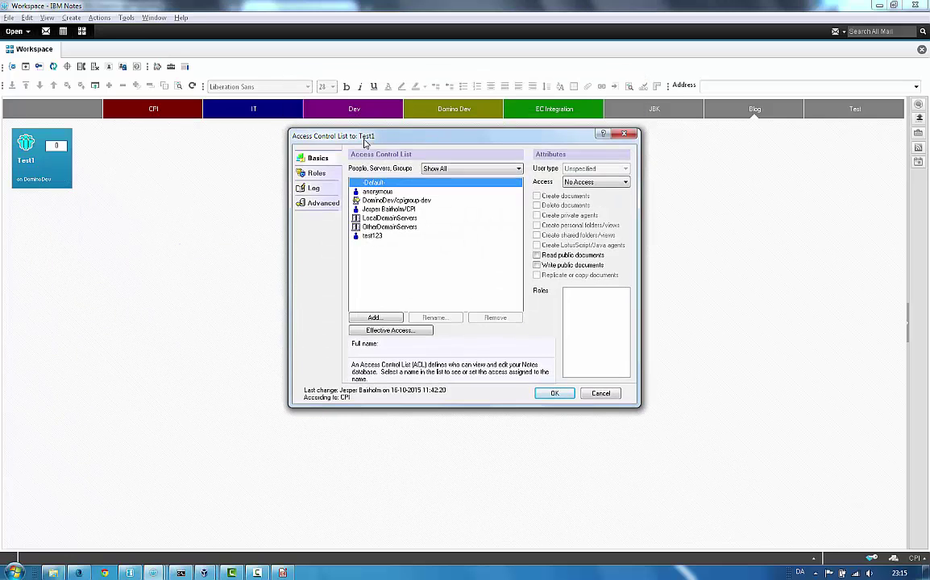
click(379, 237)
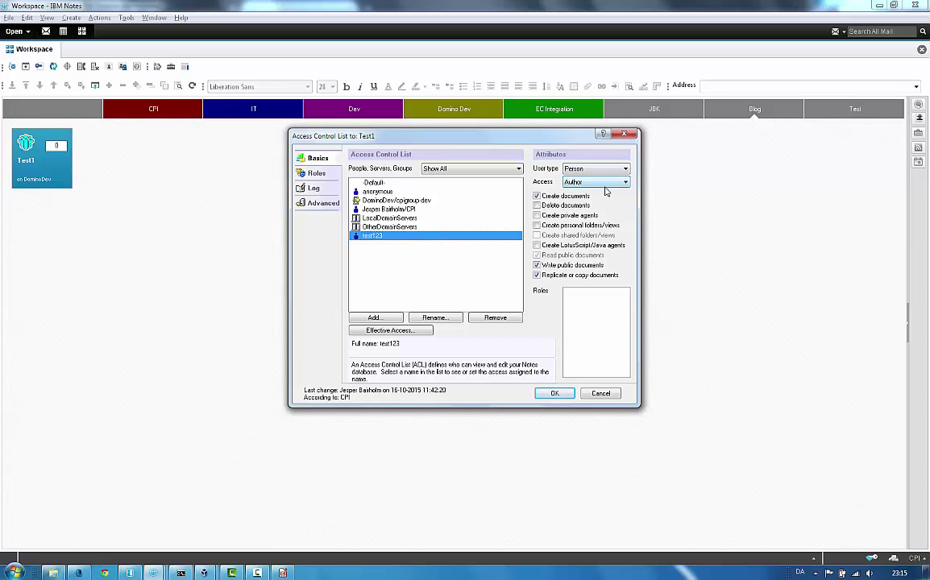
click(483, 191)
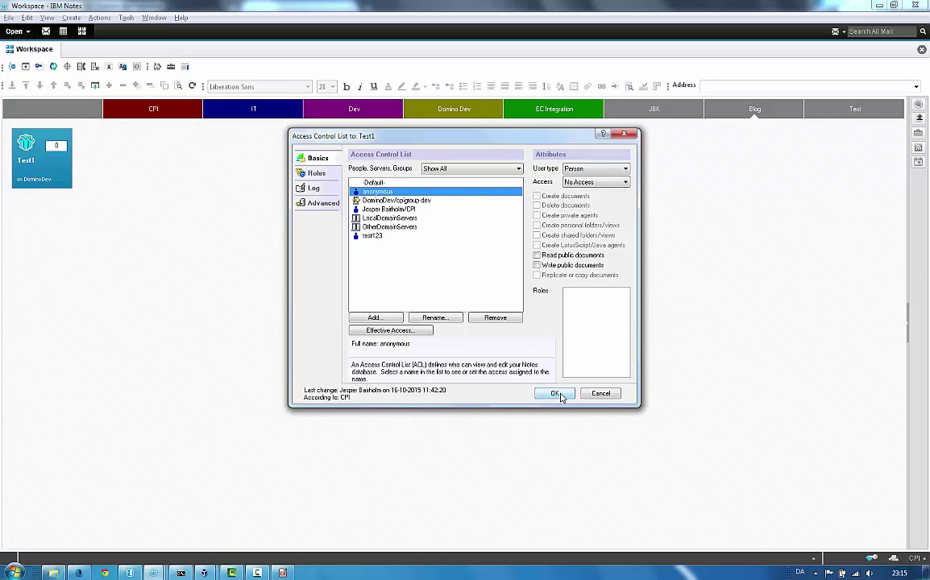
click(556, 393)
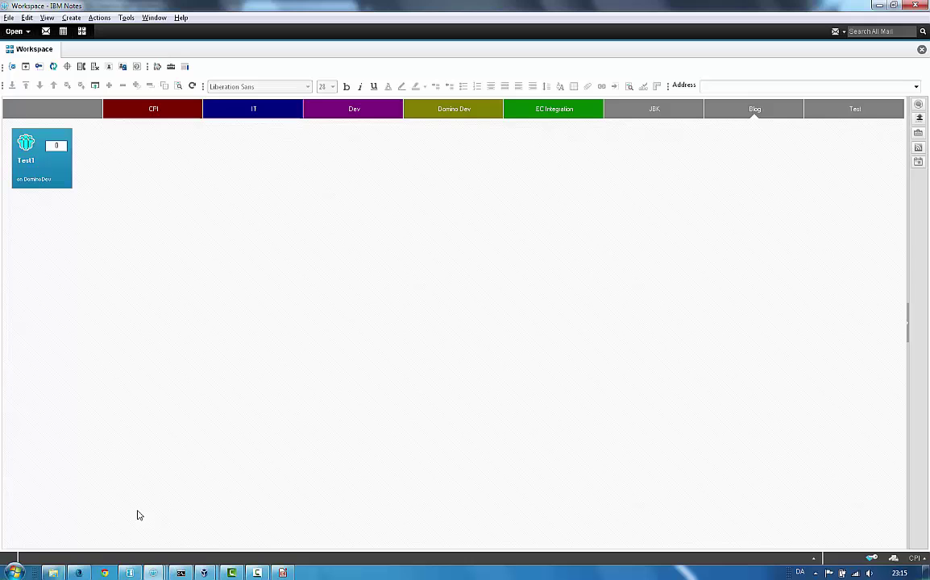
Step: Reload the test1.nsf Login page on port 8888 in Firefox
mouse_move(79, 574)
click(70, 484)
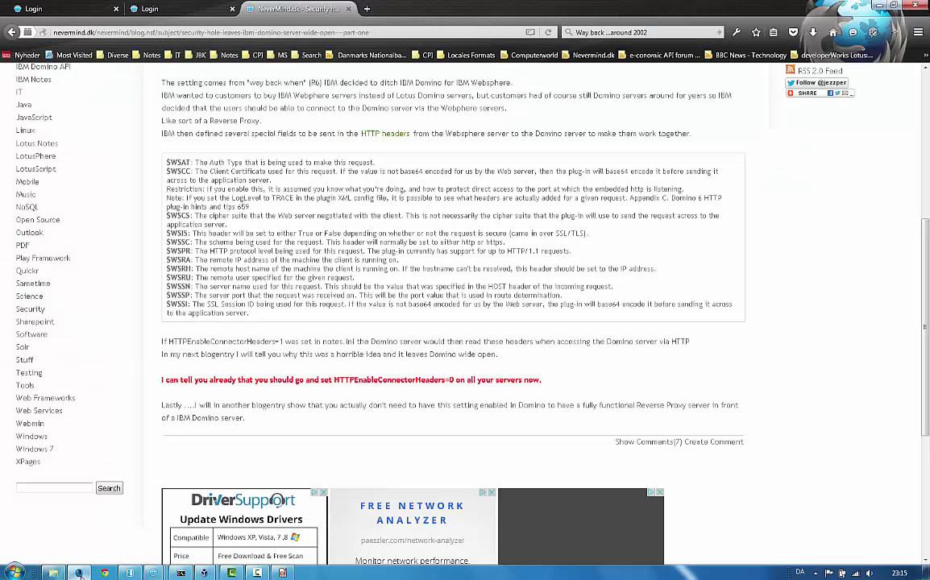
click(41, 9)
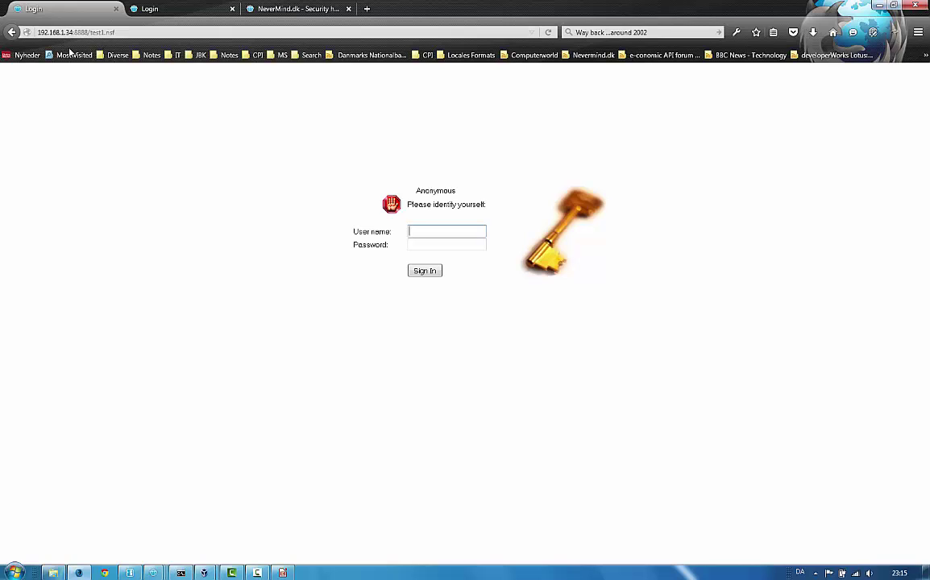
click(80, 32)
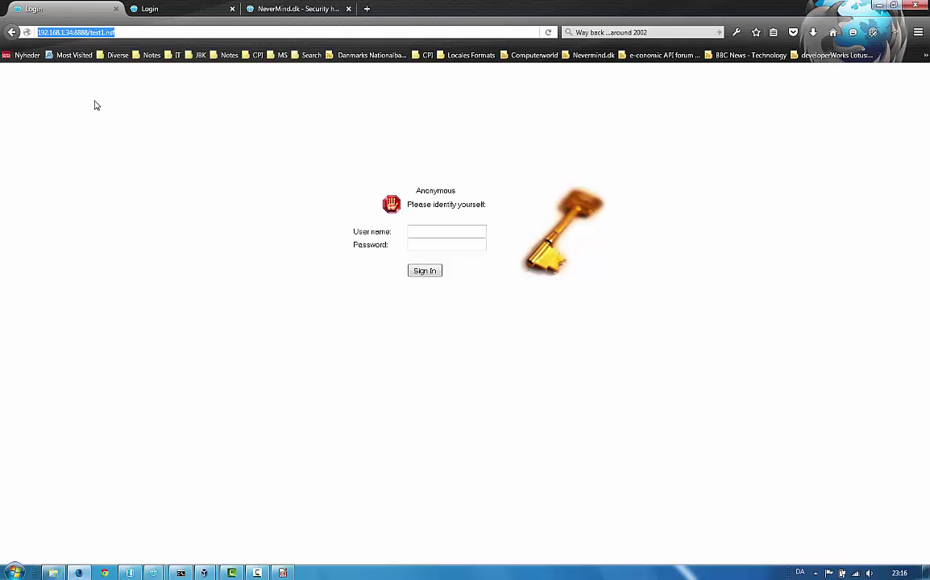
click(125, 33)
key(Return)
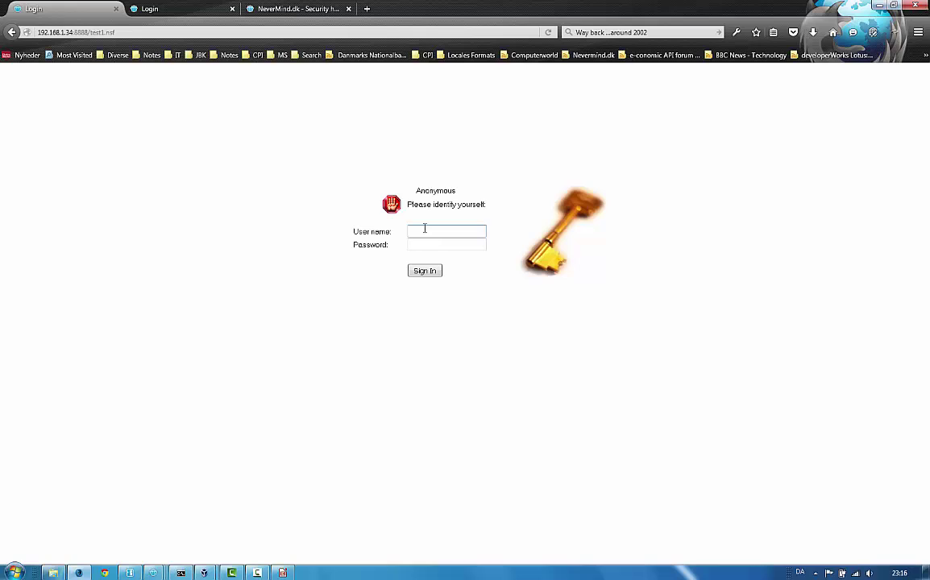
Step: Check the nginx console, then reload the proxied test1.nsf Login page
click(158, 13)
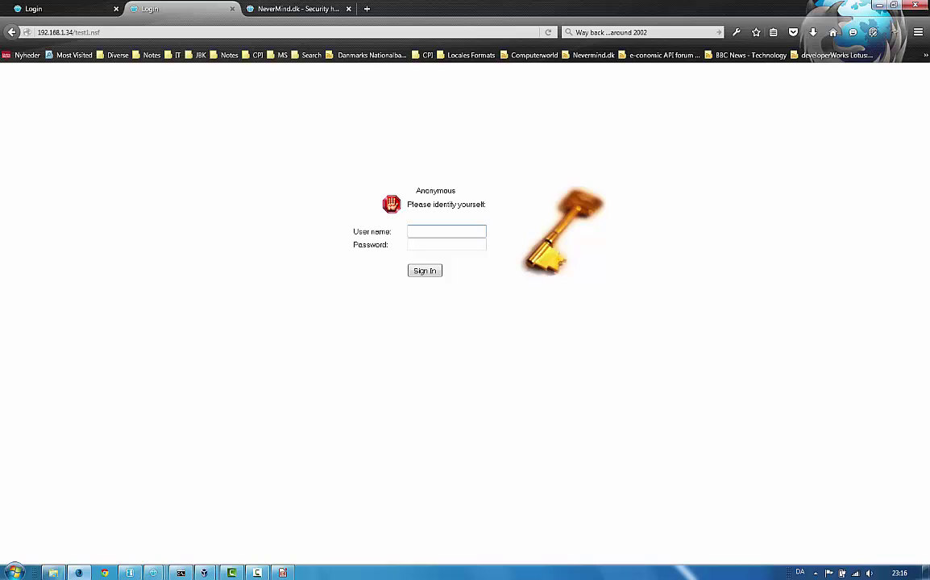
click(178, 573)
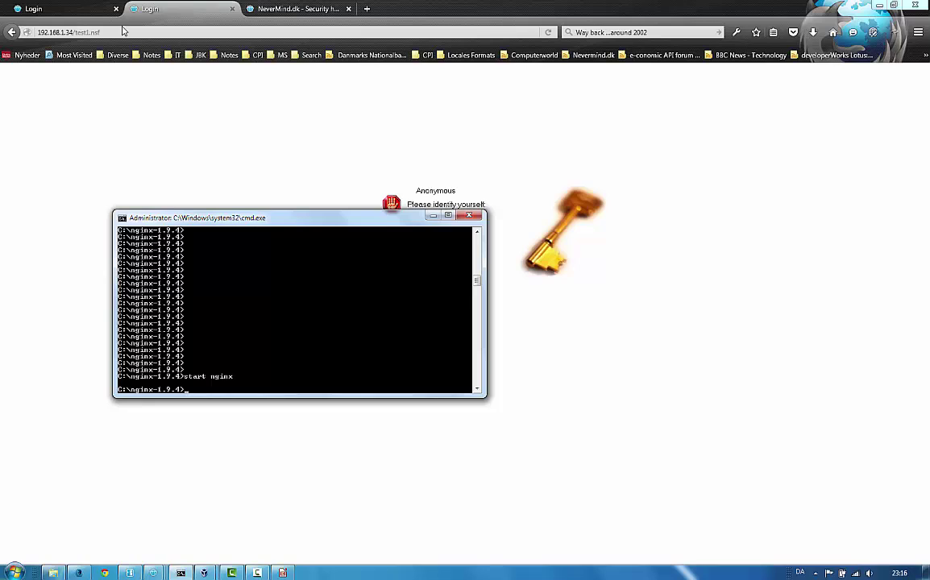
click(124, 32)
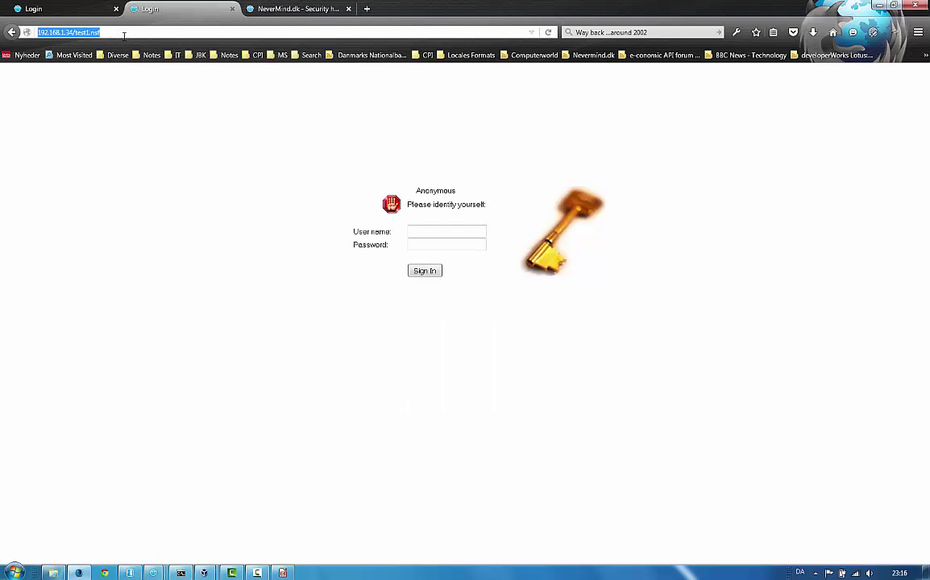
key(Return)
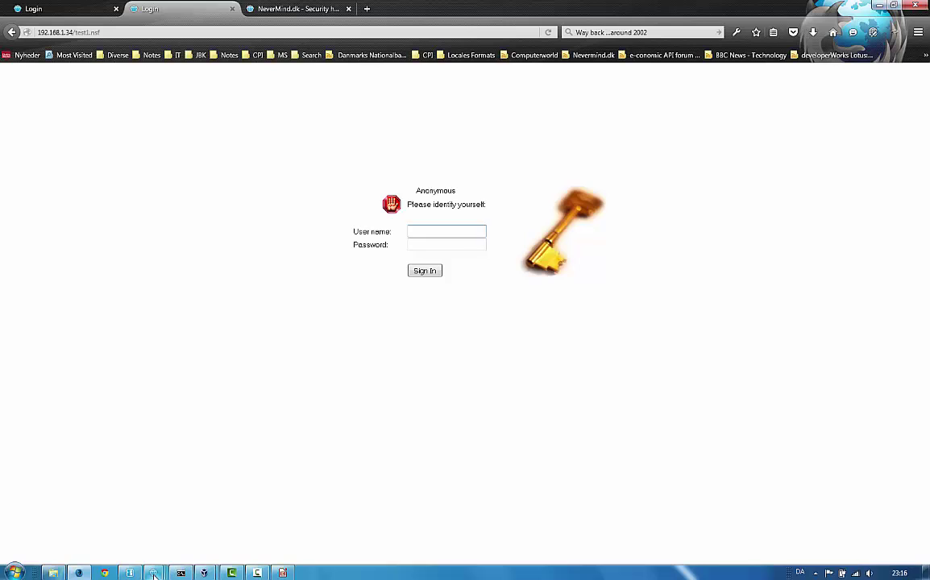
Step: Change HTTPEnableConnectorHeaders from 0 to 1 in the Default Configuration and save it
mouse_move(153, 574)
click(303, 523)
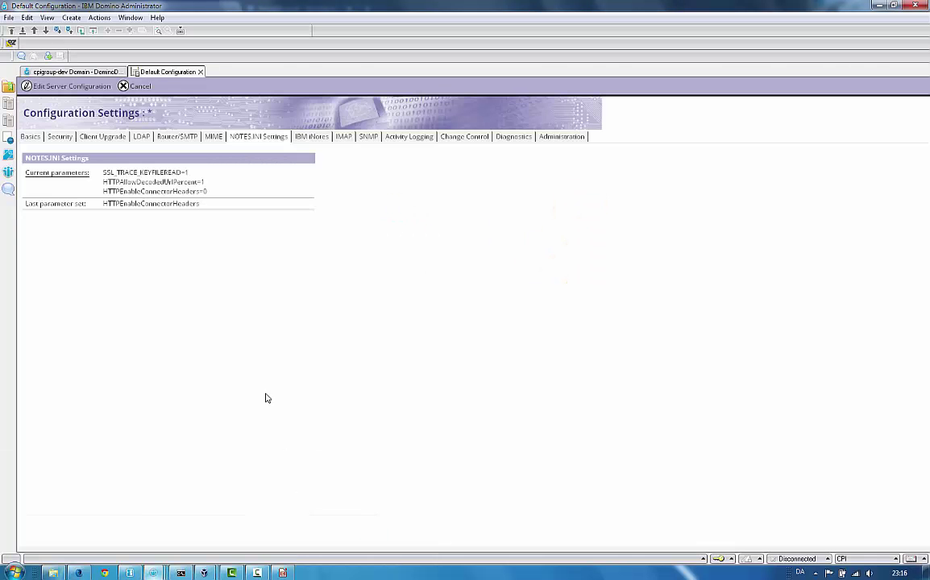
double_click(223, 294)
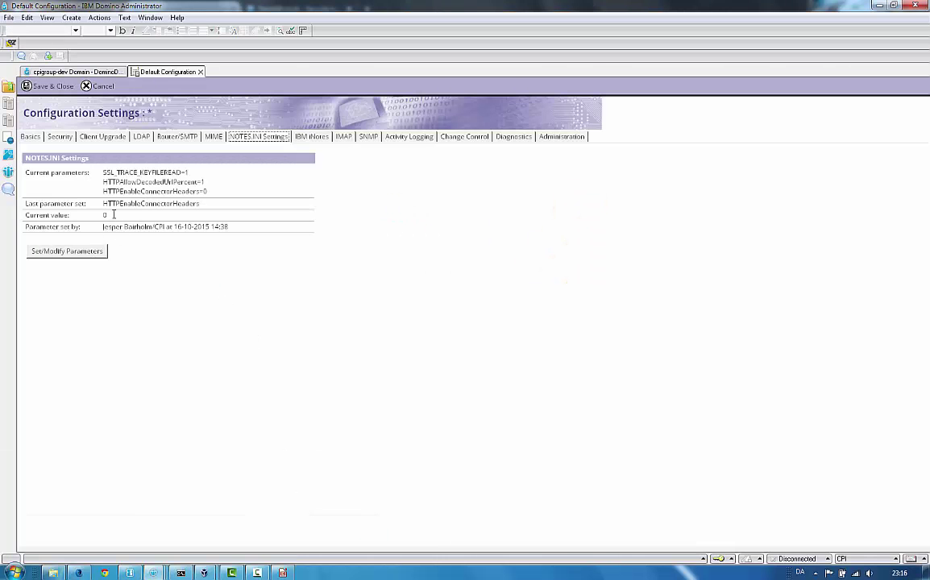
click(97, 251)
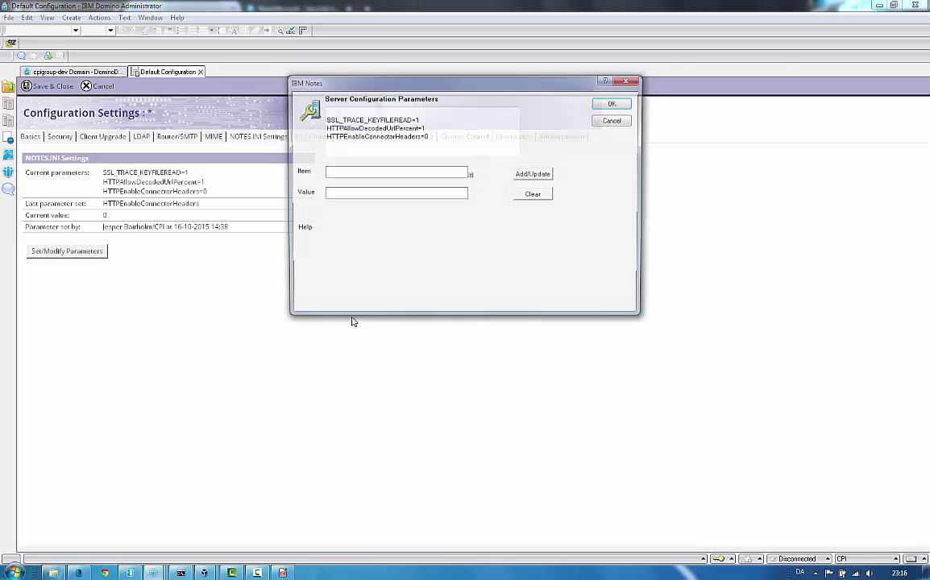
click(351, 135)
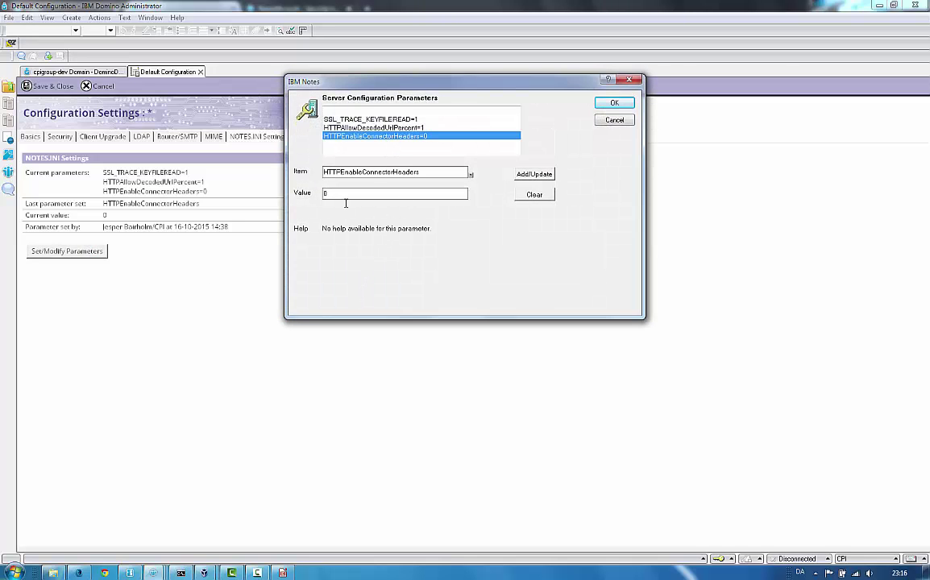
key(Tab)
text(1)
click(534, 174)
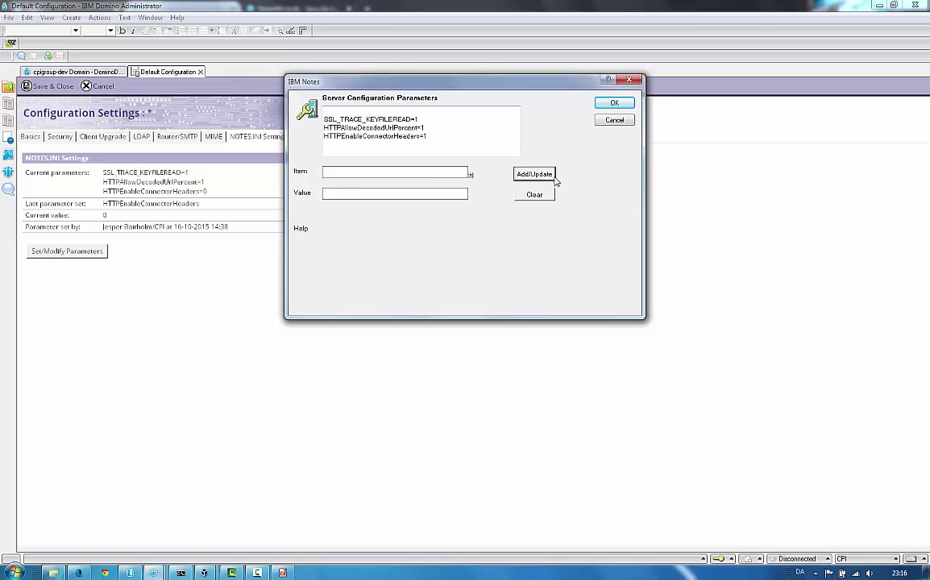
click(615, 105)
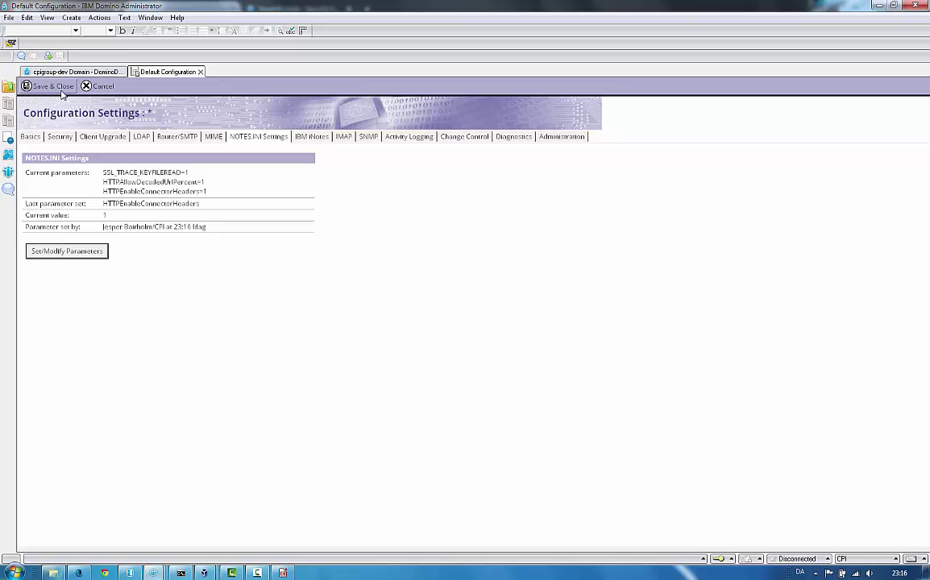
click(61, 91)
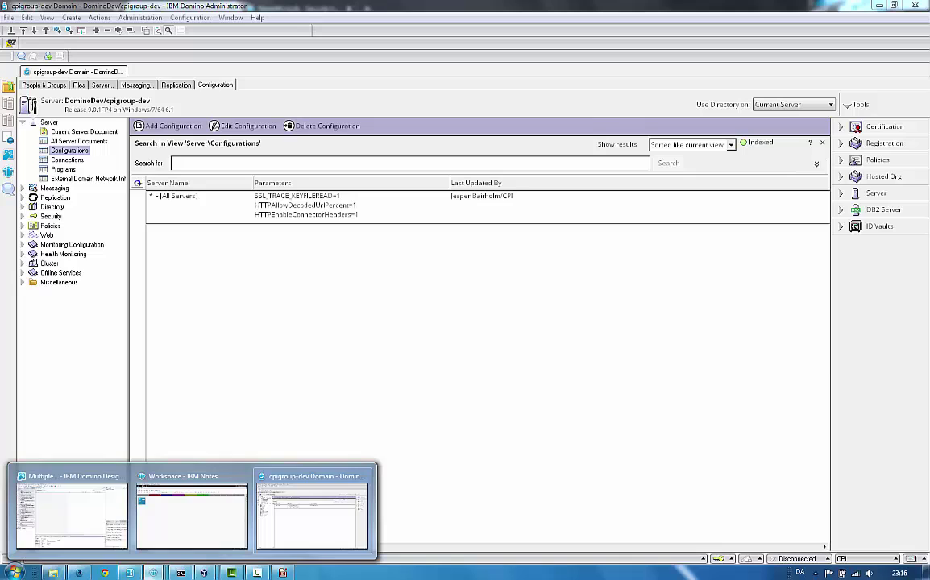
Step: Bring the Domino Server console forward and submit the 'restart server' command
click(129, 572)
click(879, 7)
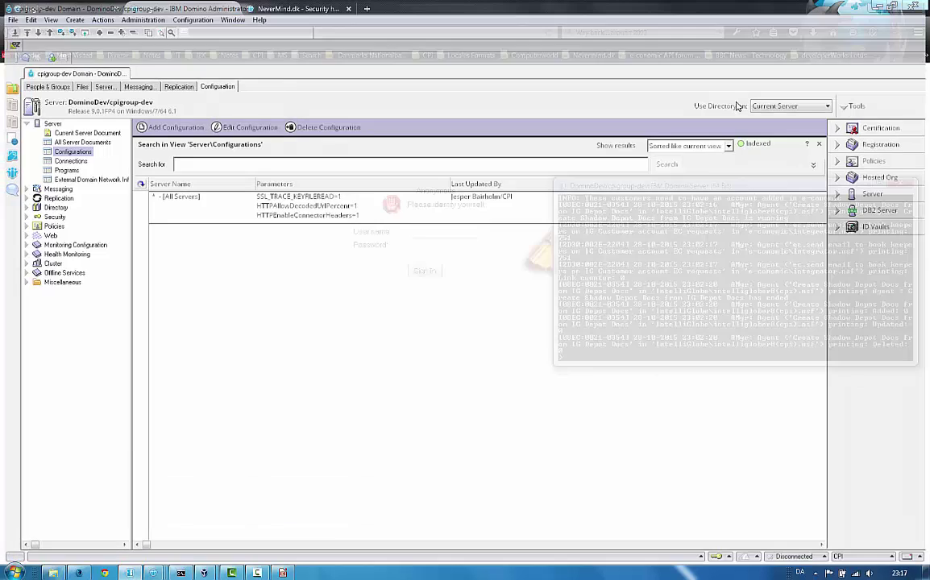
drag(654, 188, 346, 174)
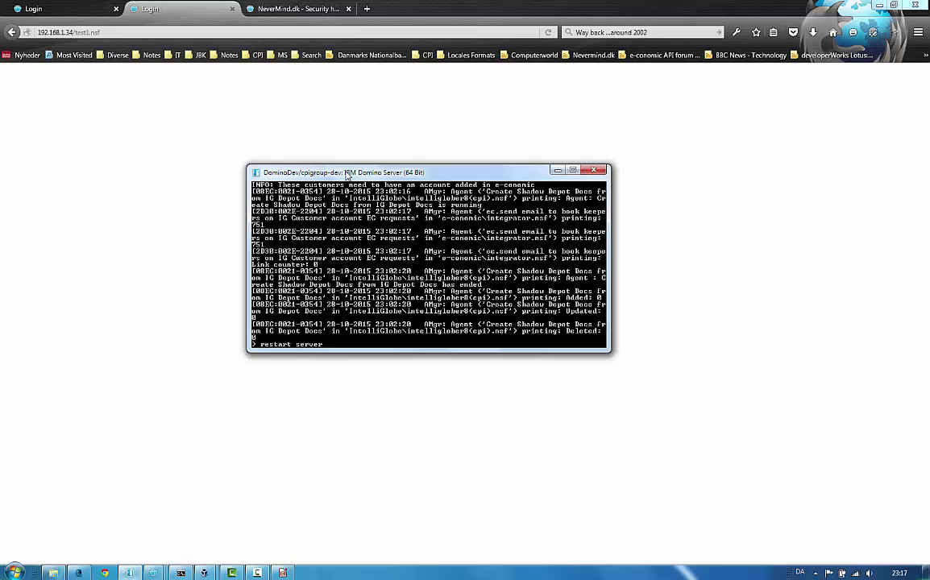
key(Return)
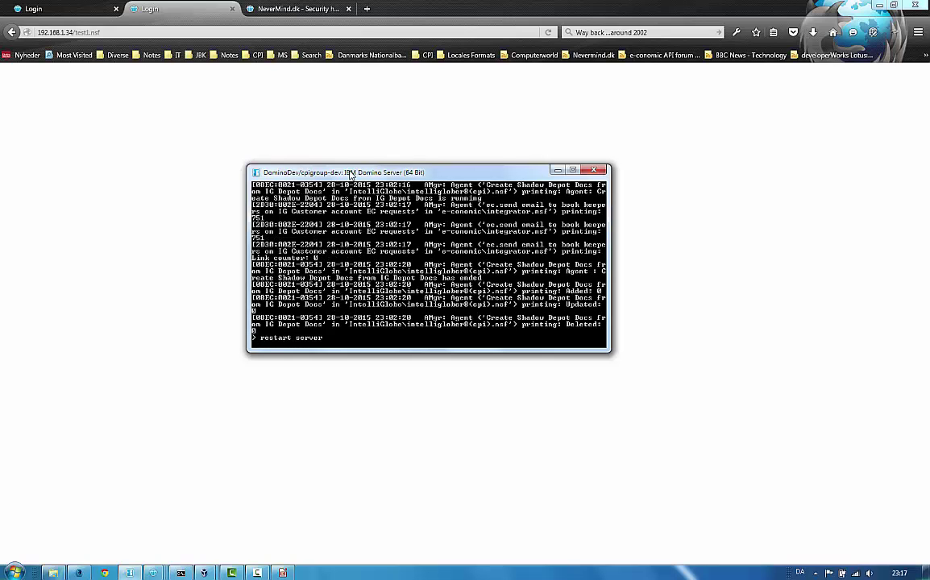
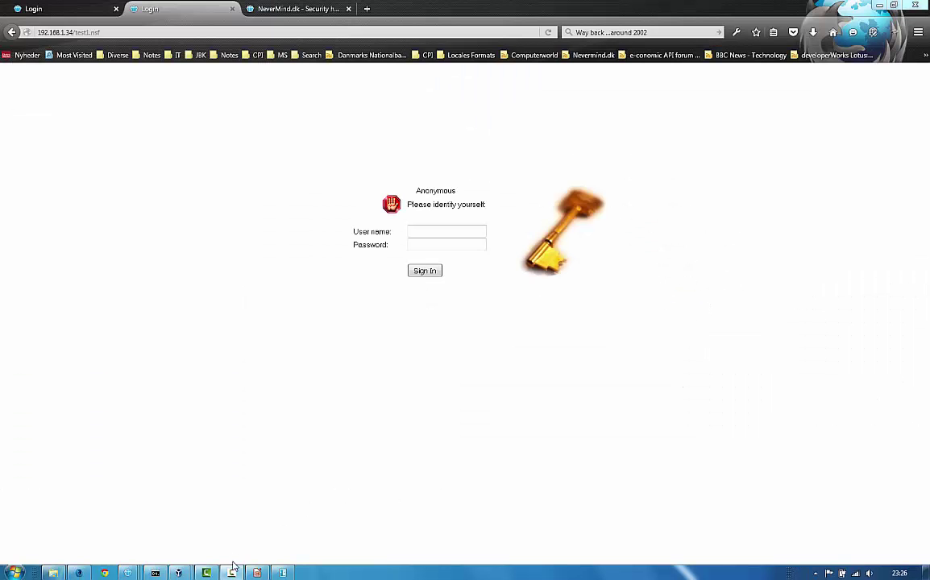
Step: Bring the Linux Mint VM to the front and reposition its Firefox window with the login page
mouse_move(229, 573)
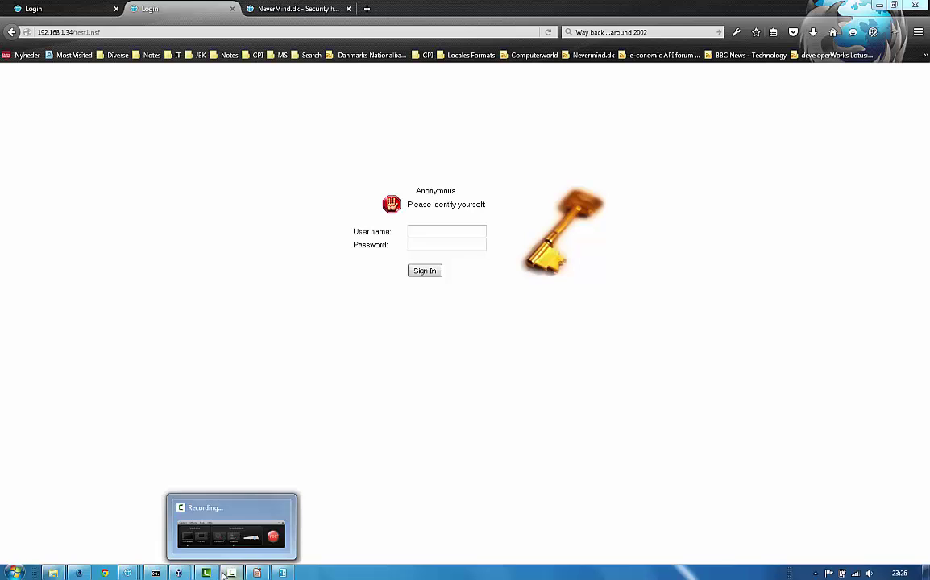
mouse_move(179, 572)
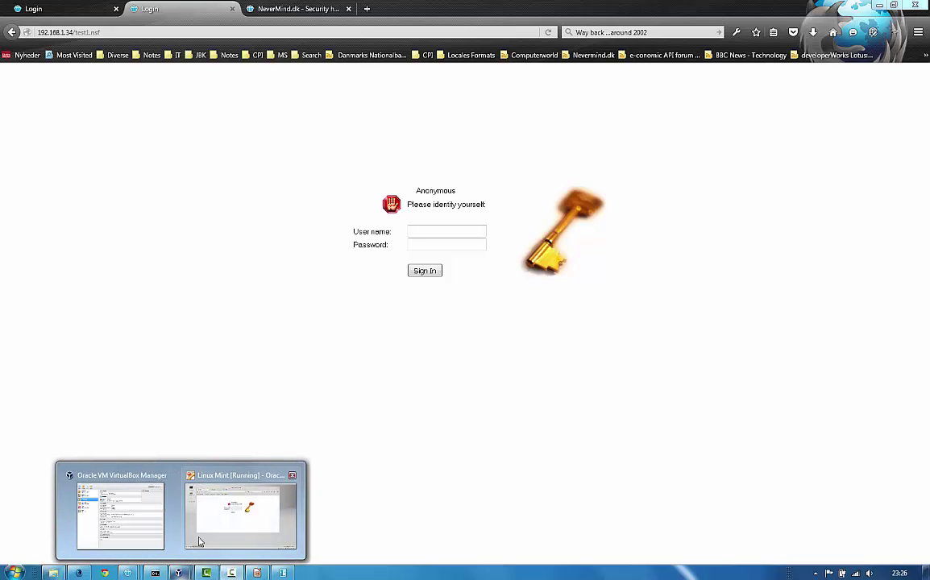
click(203, 536)
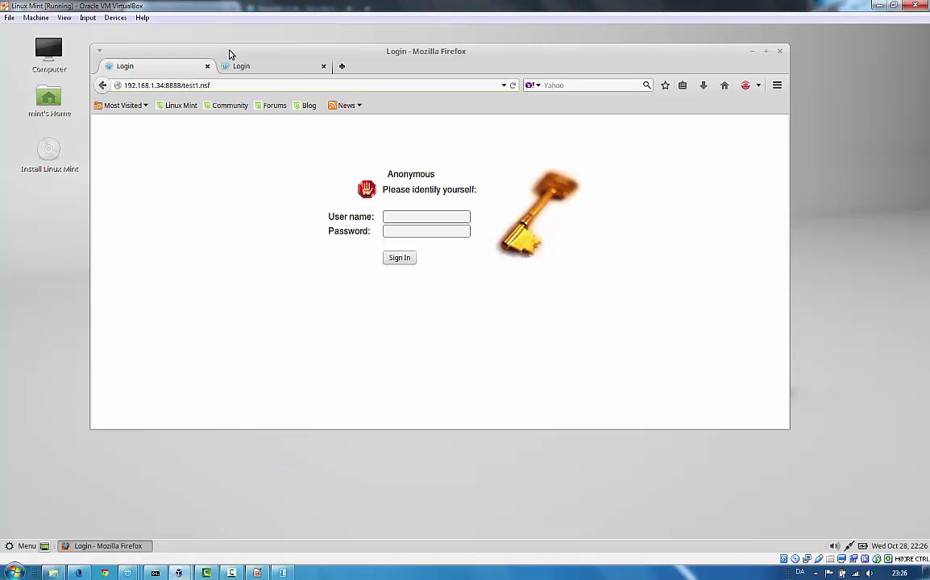
mouse_move(220, 51)
mouse_down()
mouse_move(249, 69)
mouse_move(228, 64)
mouse_up()
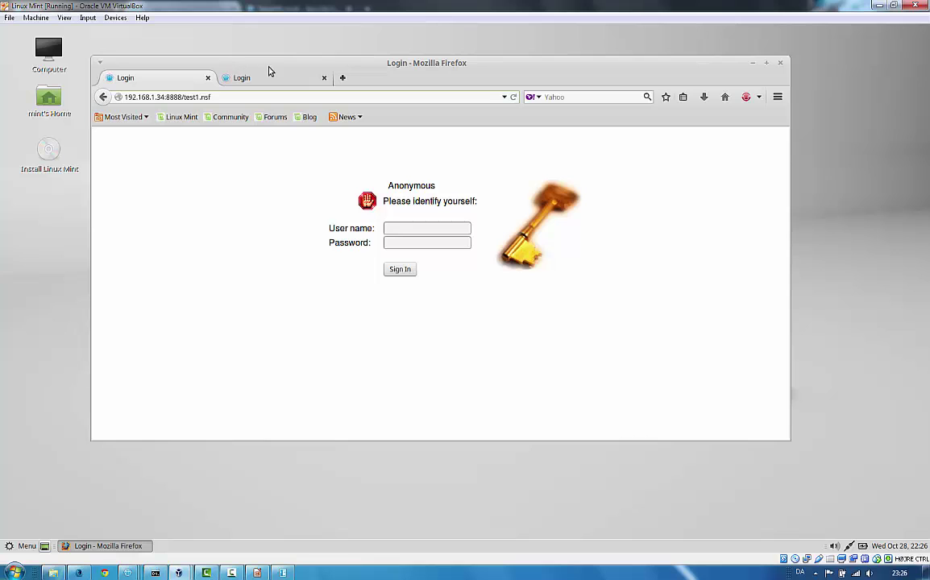
drag(271, 63, 258, 64)
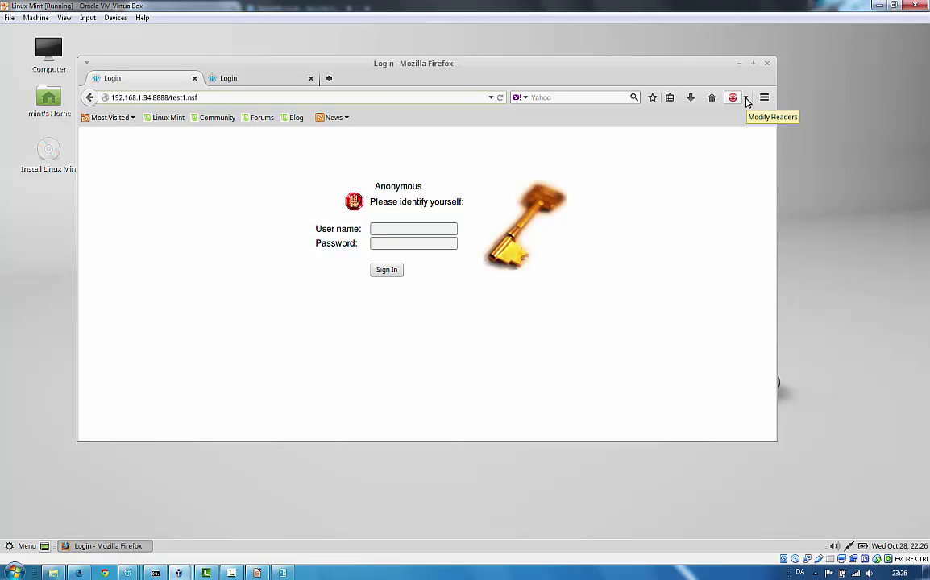
Step: Open the Modify Headers window from the add-on's toolbar menu and center it over the page
click(746, 98)
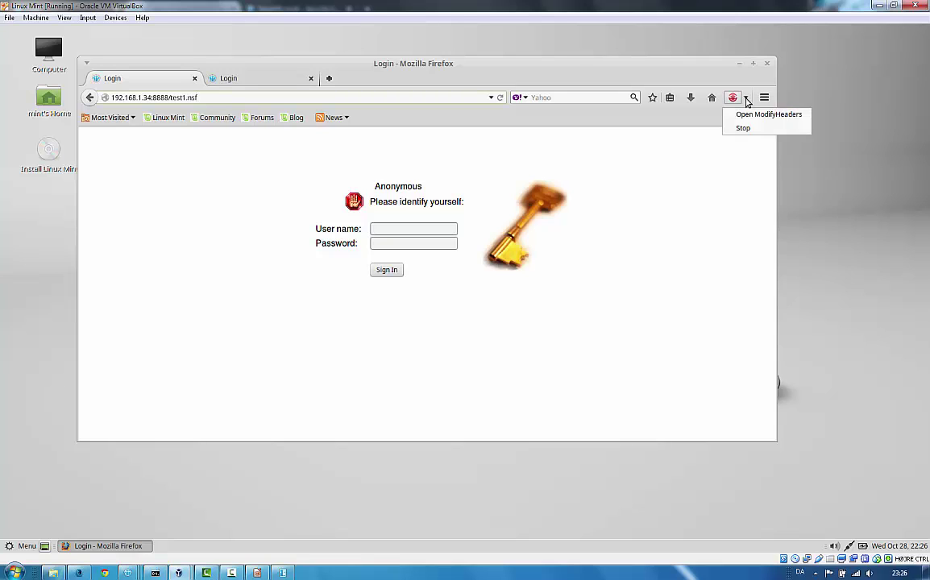
click(761, 116)
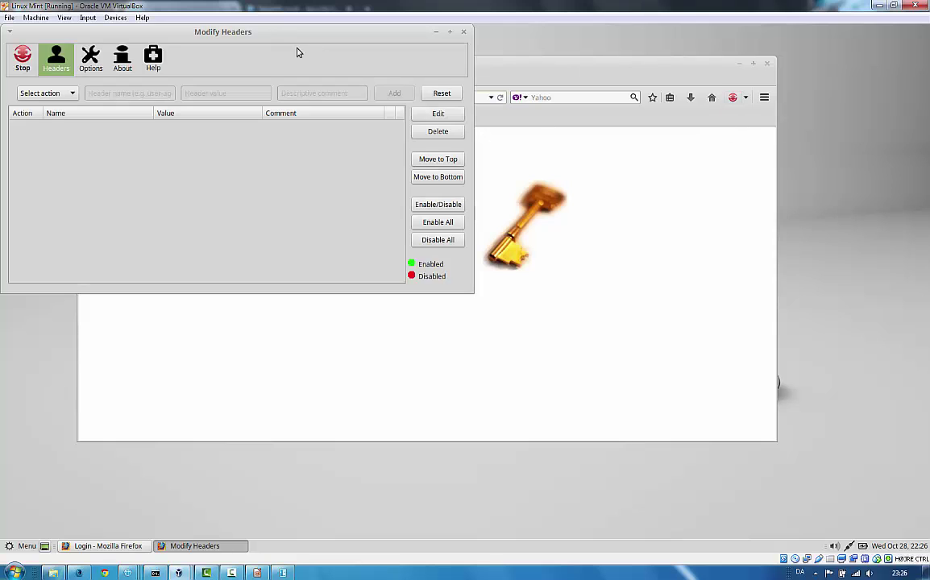
drag(278, 36, 546, 189)
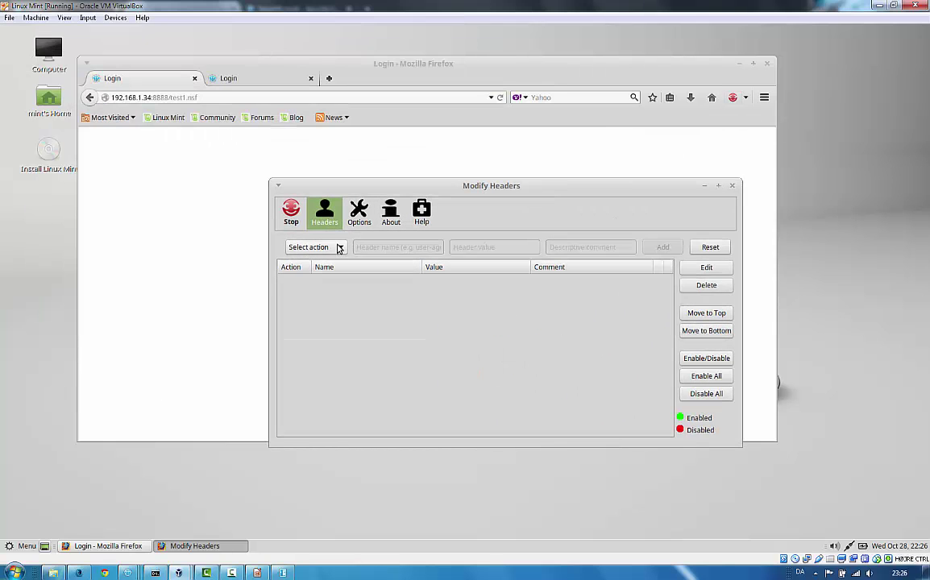
Step: Set the header action to Add and begin entering the header name
click(310, 246)
click(296, 278)
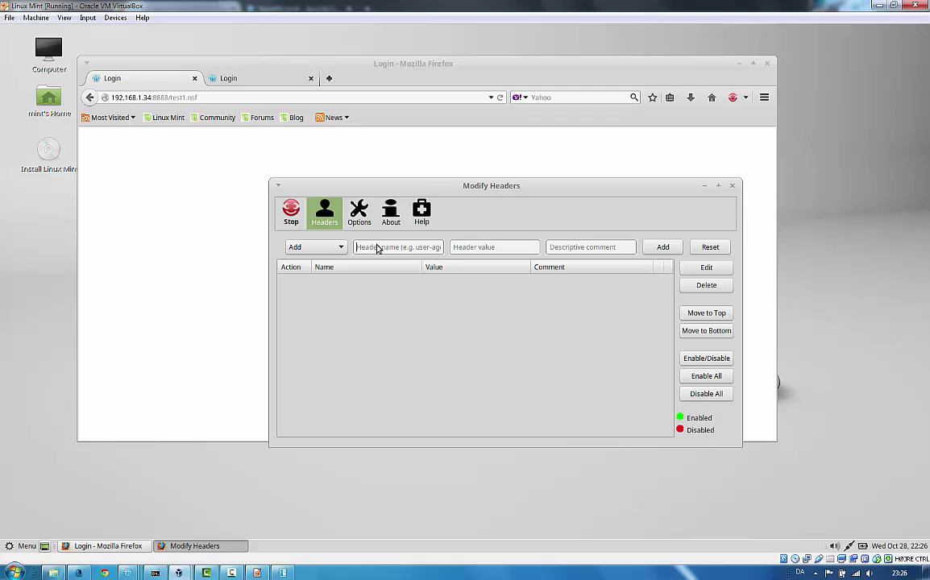
text($)
key(BackSpace)
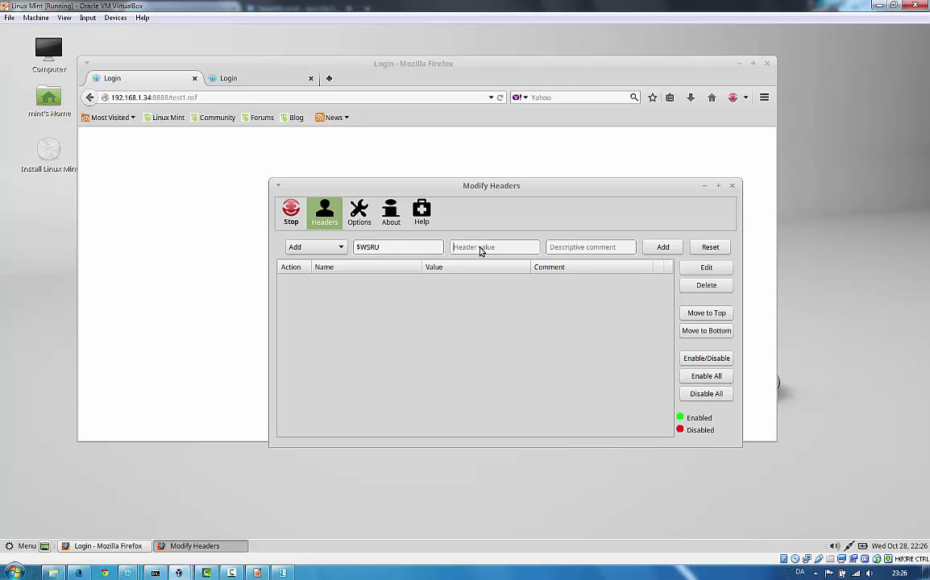
Step: Add an enabled Modify Headers rule sending header $WSRU with value test123
text(test123)
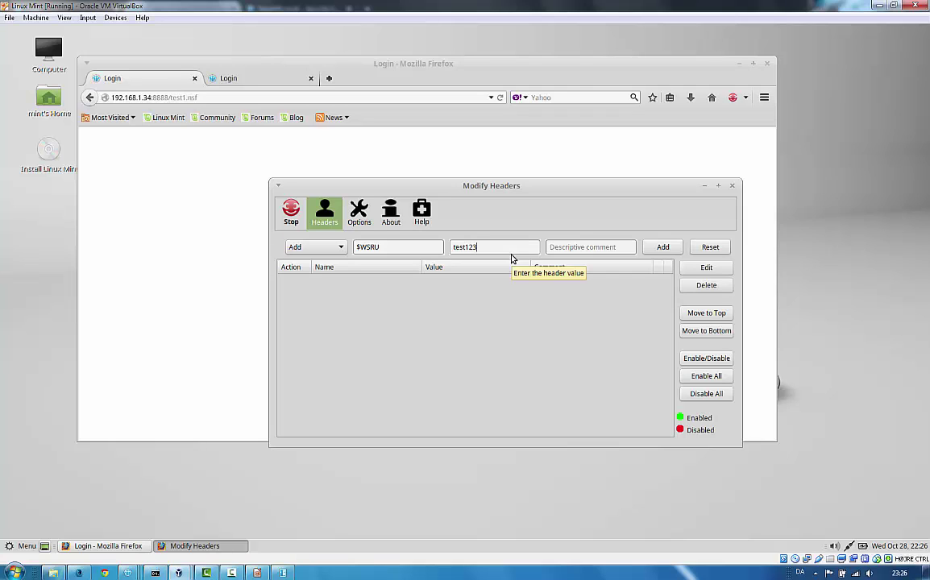
click(662, 247)
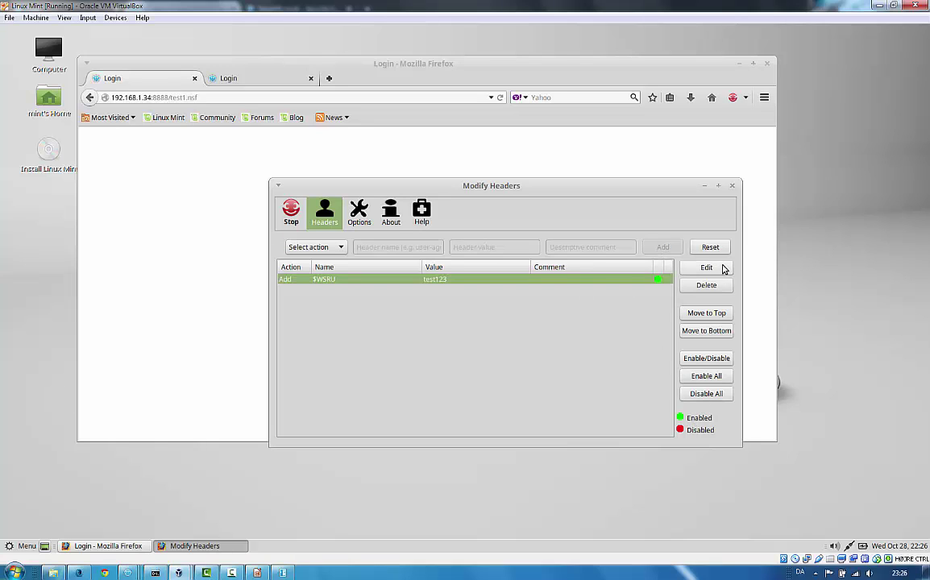
Step: Close Modify Headers and compare the portless and port 8888 Login tabs, ending on port 8888
click(733, 187)
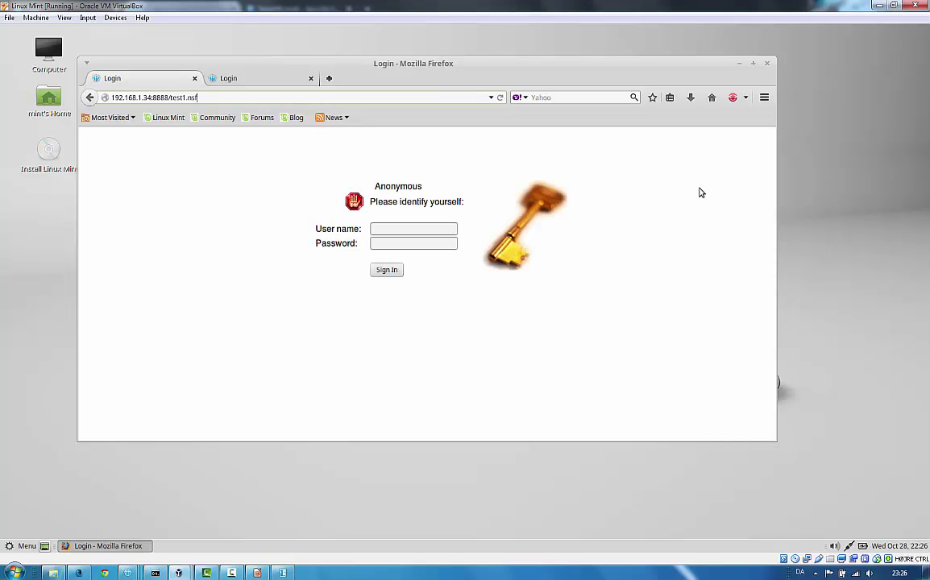
click(237, 83)
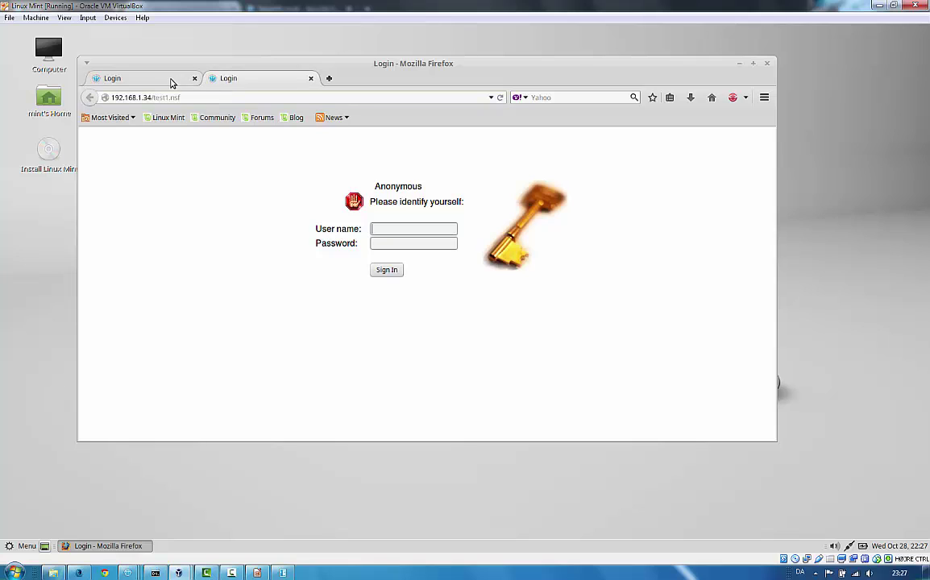
click(172, 82)
click(168, 97)
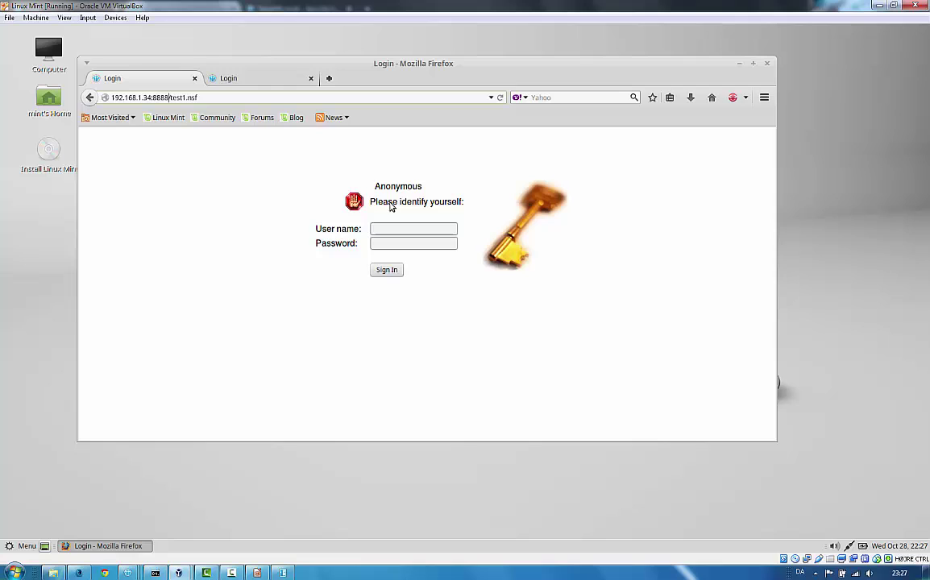
click(252, 83)
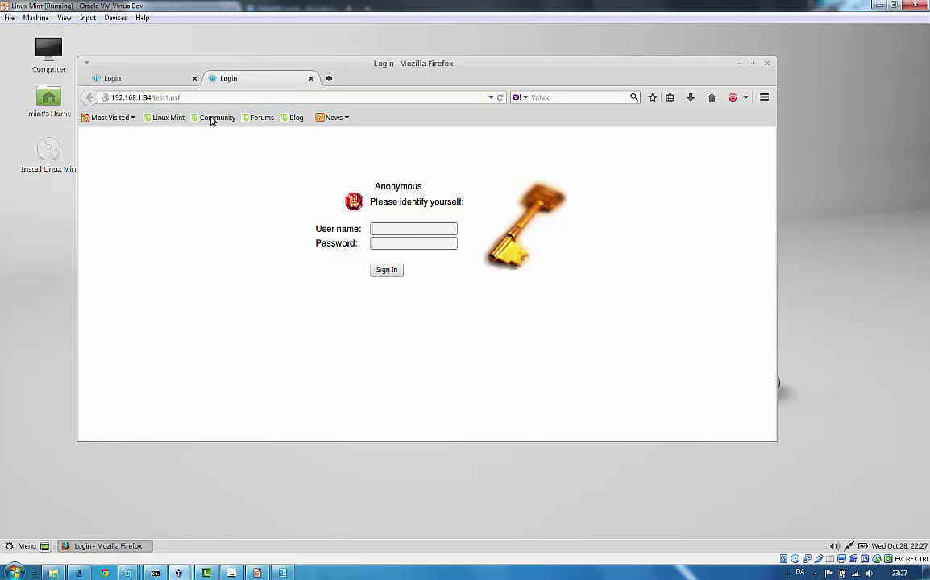
click(160, 83)
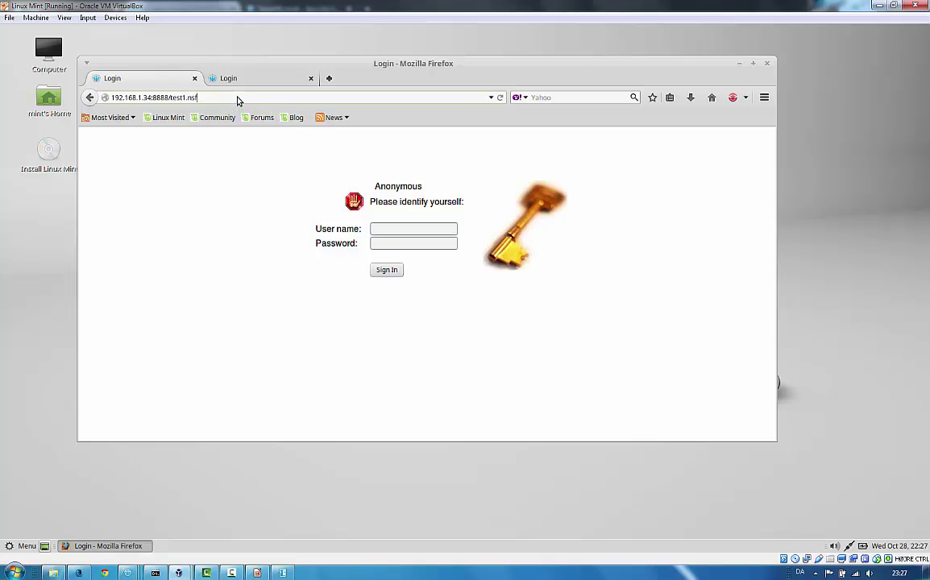
Step: Reload both test1.nsf login tabs so each shows Xpage User: test123
key(Return)
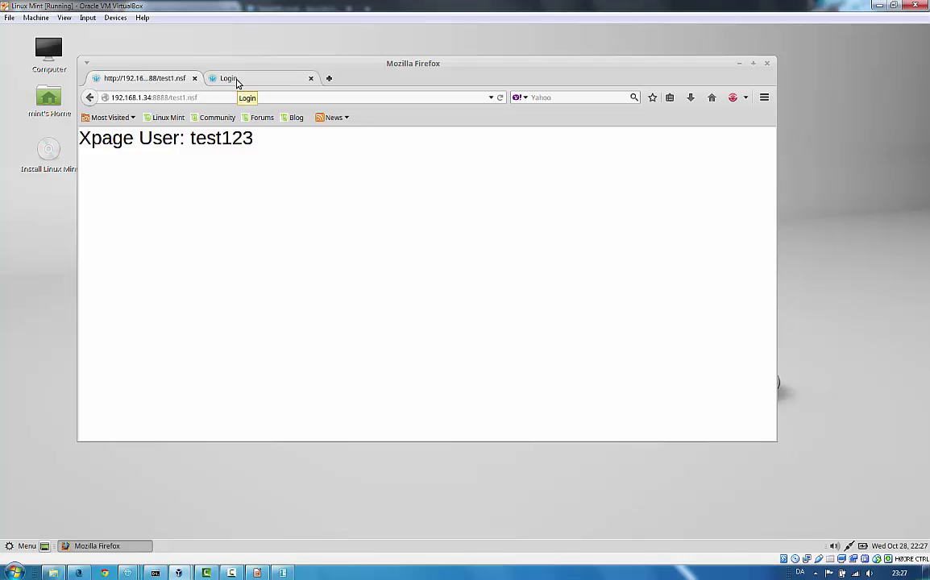
click(237, 83)
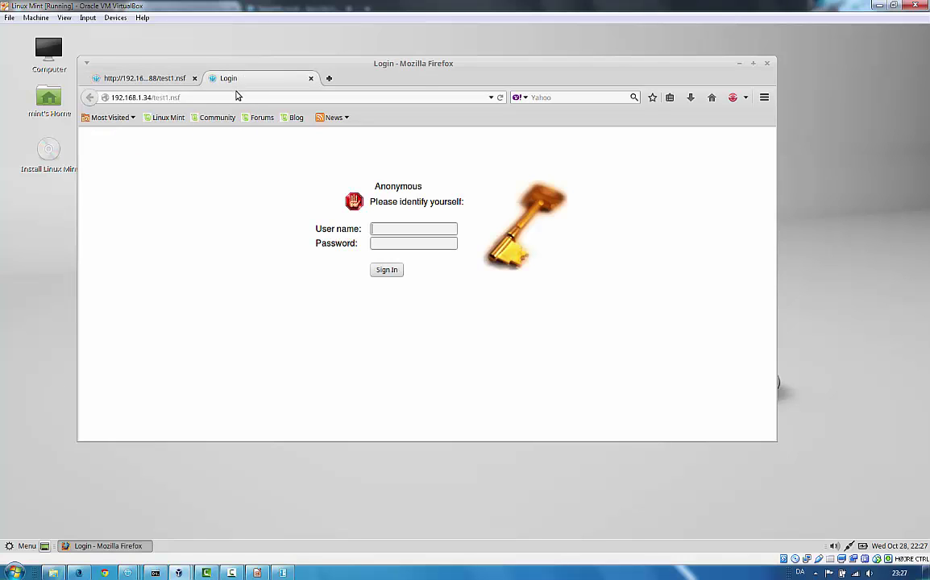
click(237, 100)
key(Return)
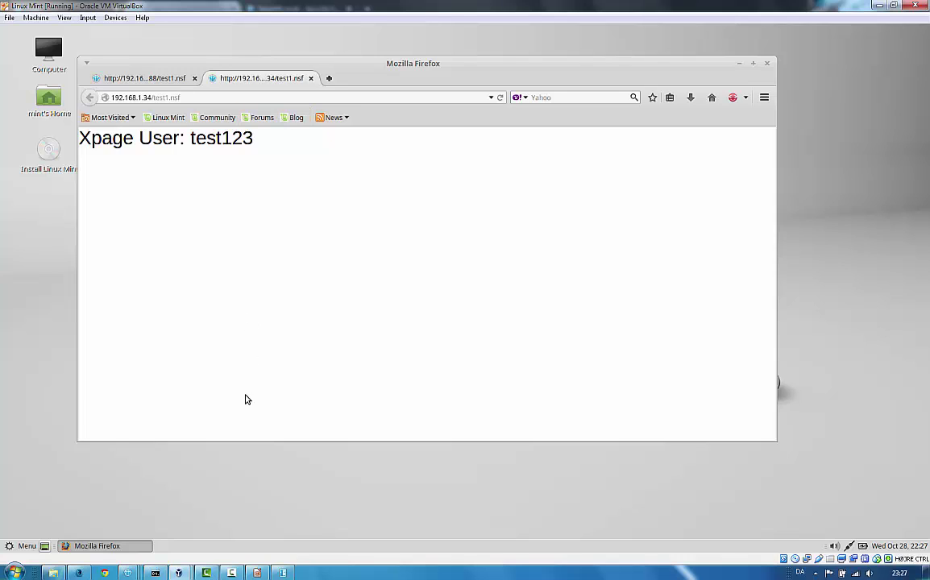
Step: Bring the LibreOffice Impress blog video.odp slides to the front from the taskbar
mouse_move(279, 575)
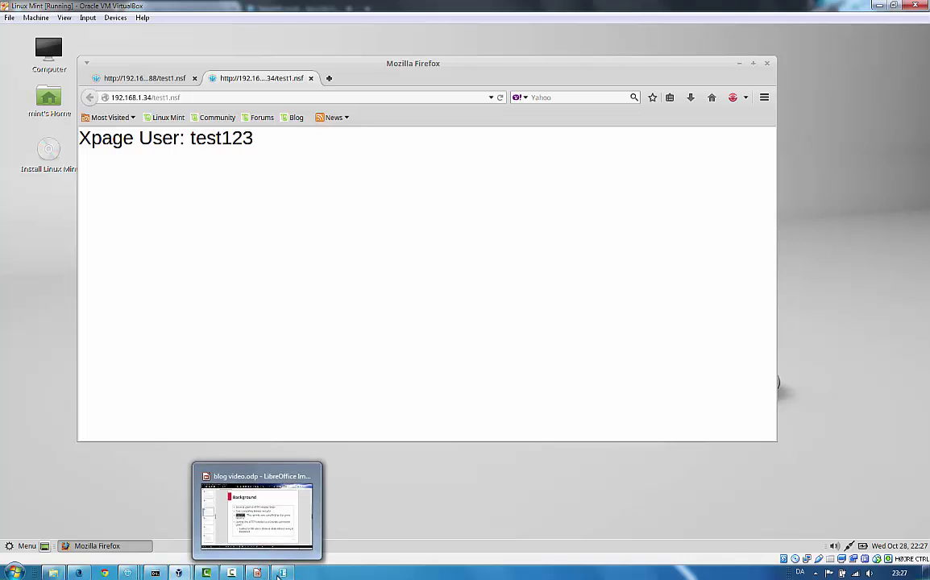
mouse_move(183, 574)
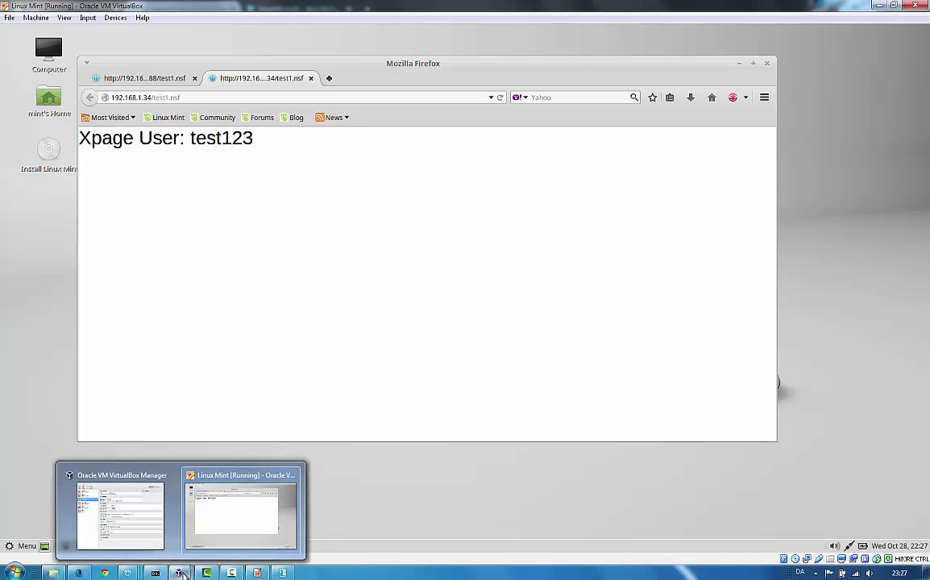
click(259, 573)
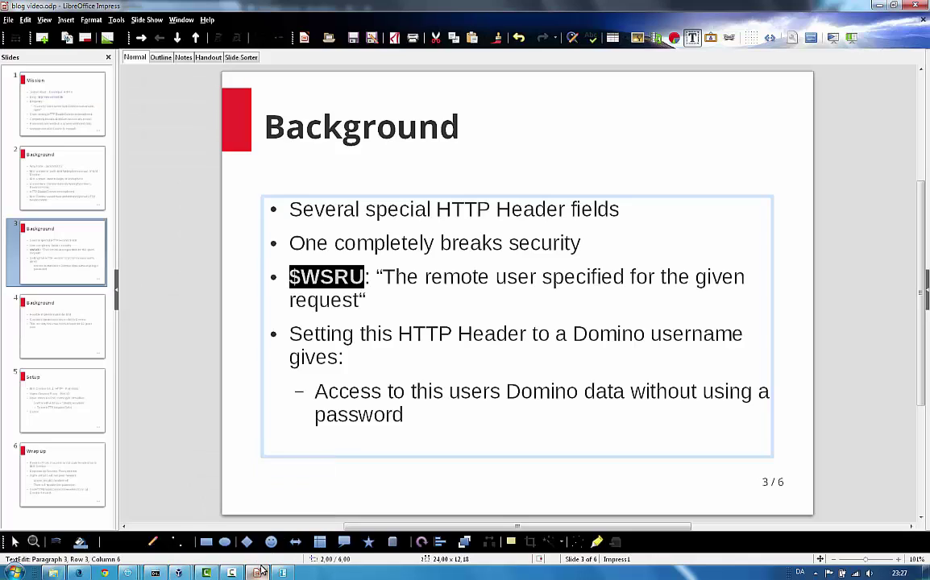
Step: Step through slides 4, 5 (Setup) and 6 (Wrap up), then edit the Wrap up bullet text
click(96, 318)
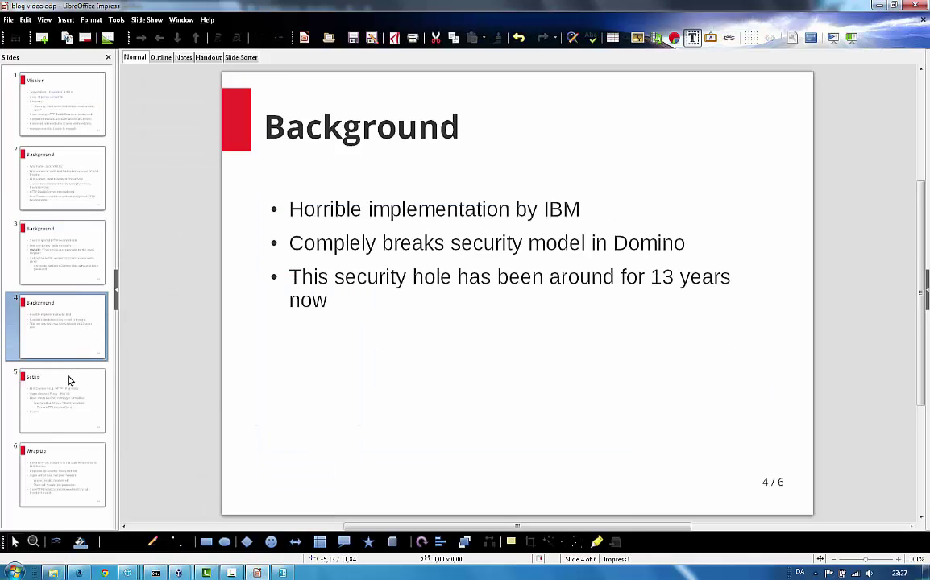
click(64, 417)
click(71, 467)
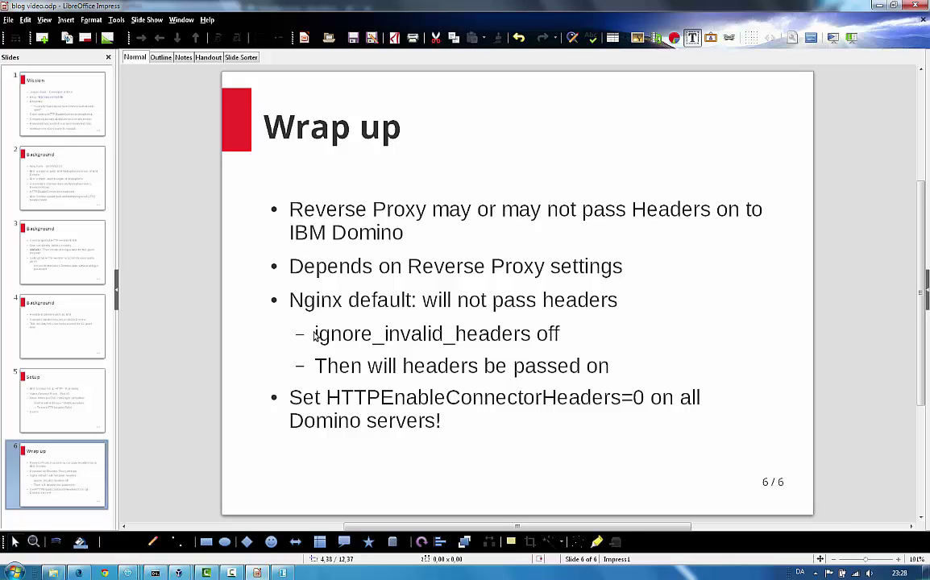
click(531, 341)
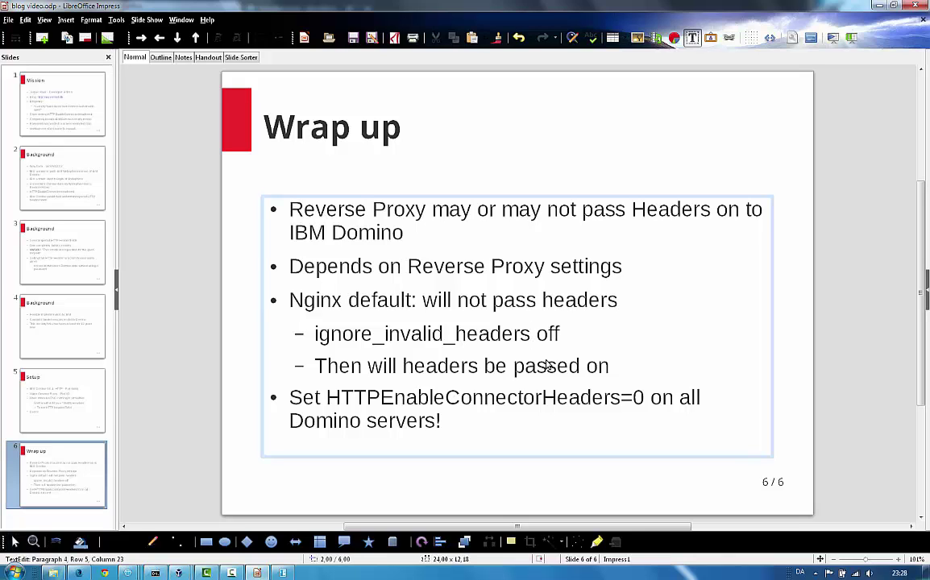